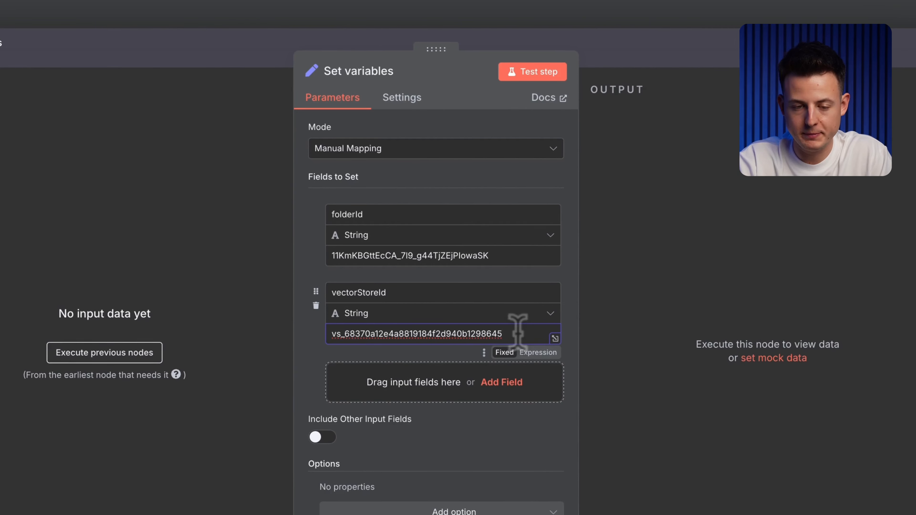
Close the Set variables node and run a test of the Google Drive node List files from folder.
left_click(678, 55)
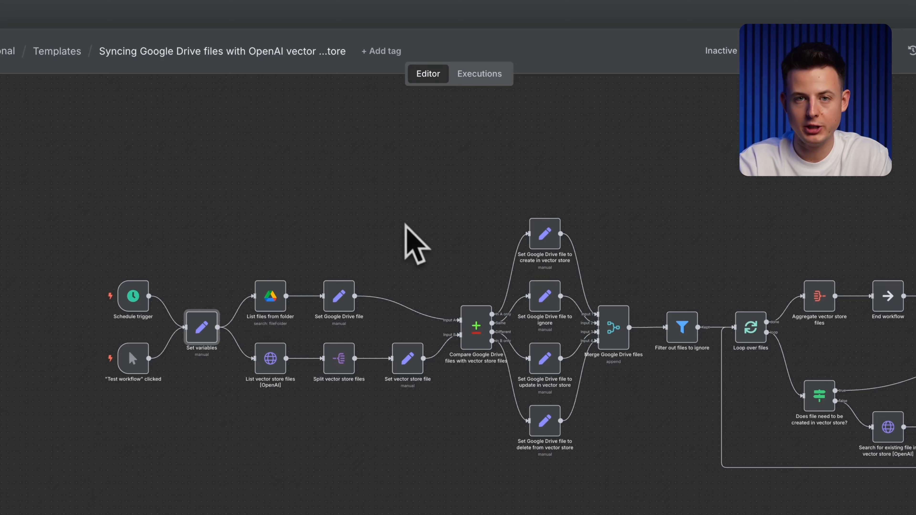
left_click_drag(219, 249, 403, 459)
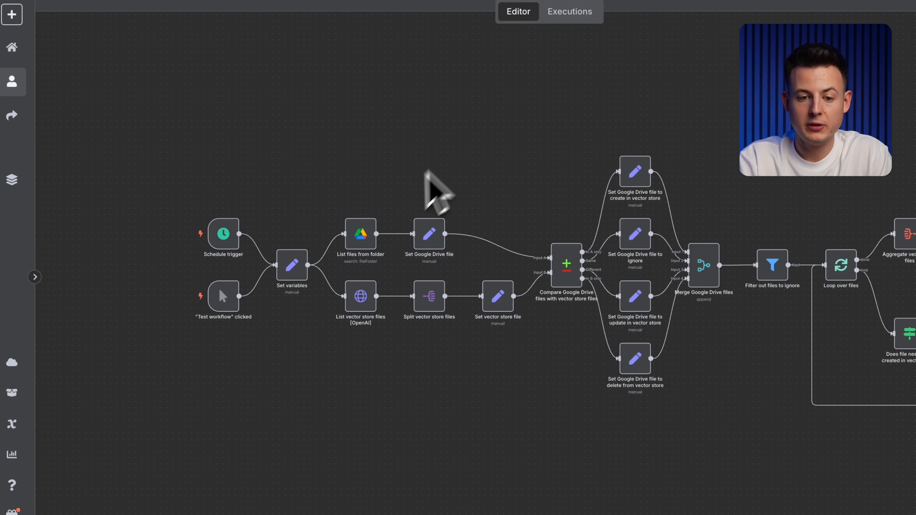
double_click(362, 236)
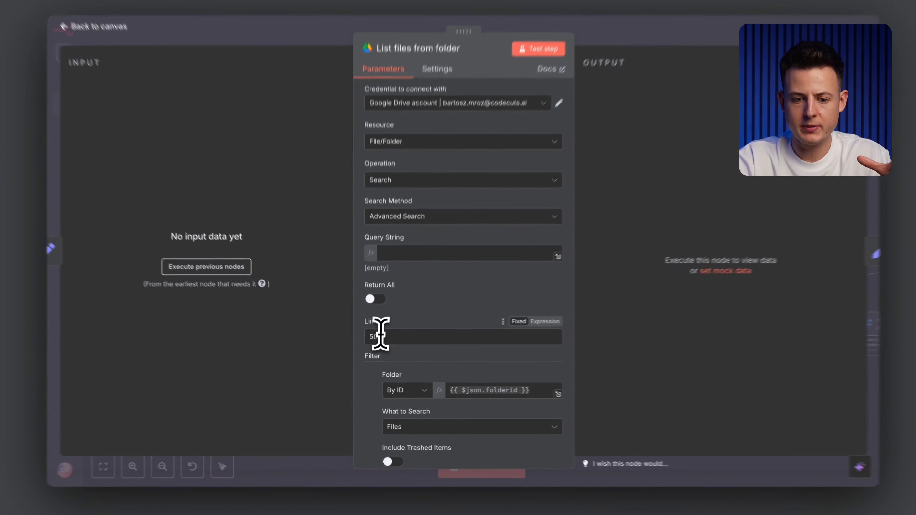
double_click(403, 372)
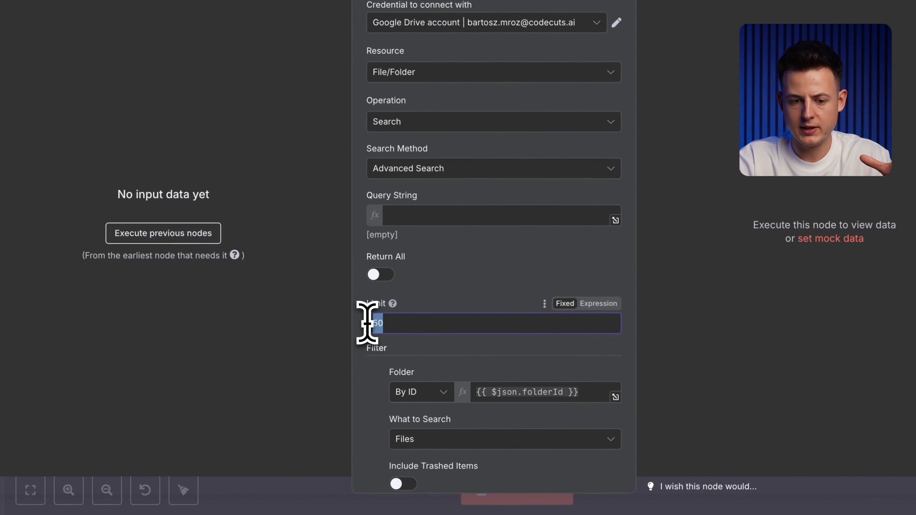
left_click(424, 284)
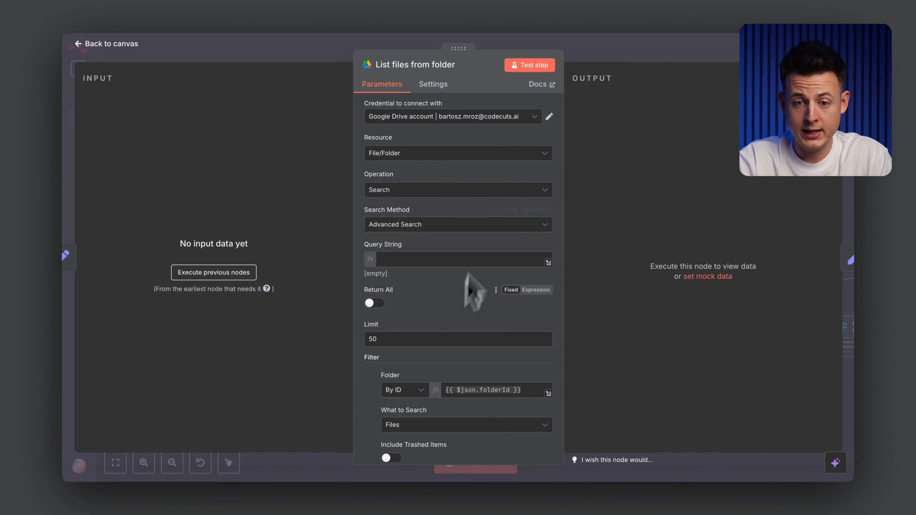
left_click(528, 64)
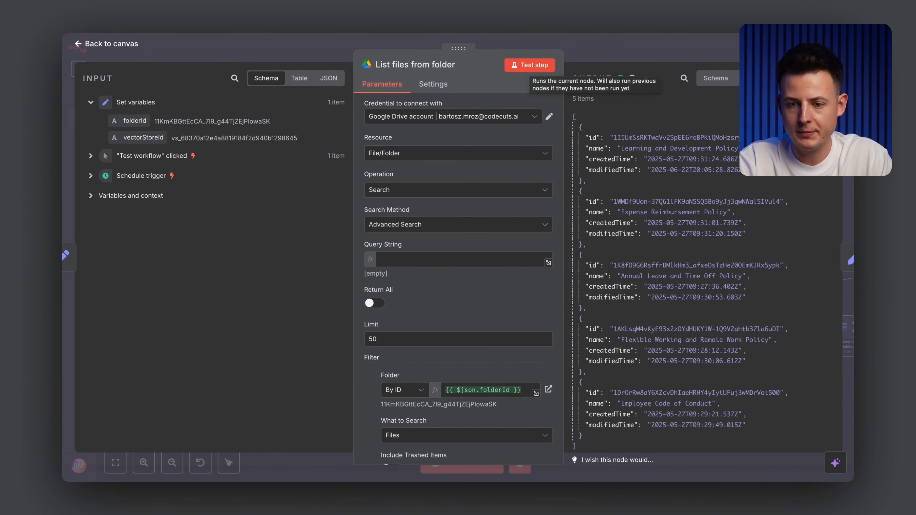
Review the folder filter, the Fields expression and its flagged issue in List files from folder, and return to the canvas.
left_click(456, 5)
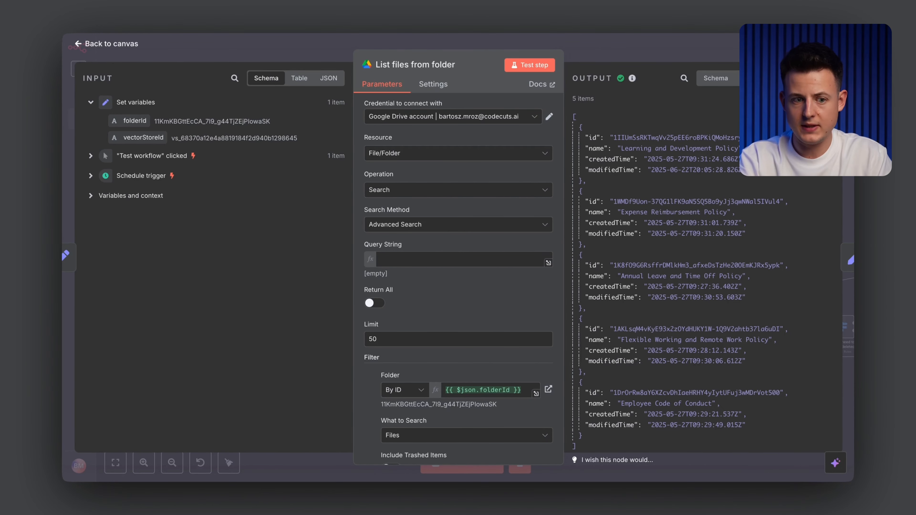
scroll(480, 415, "down", 4)
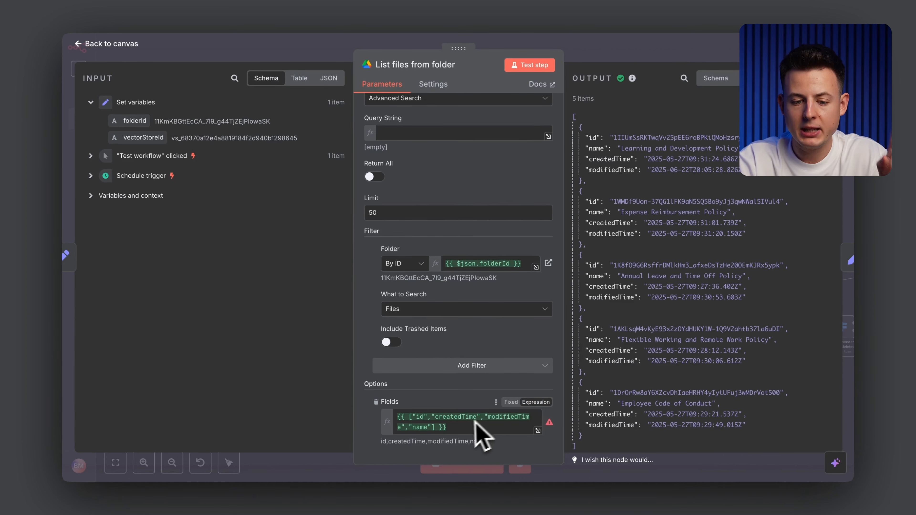
scroll(439, 428, "up", 3)
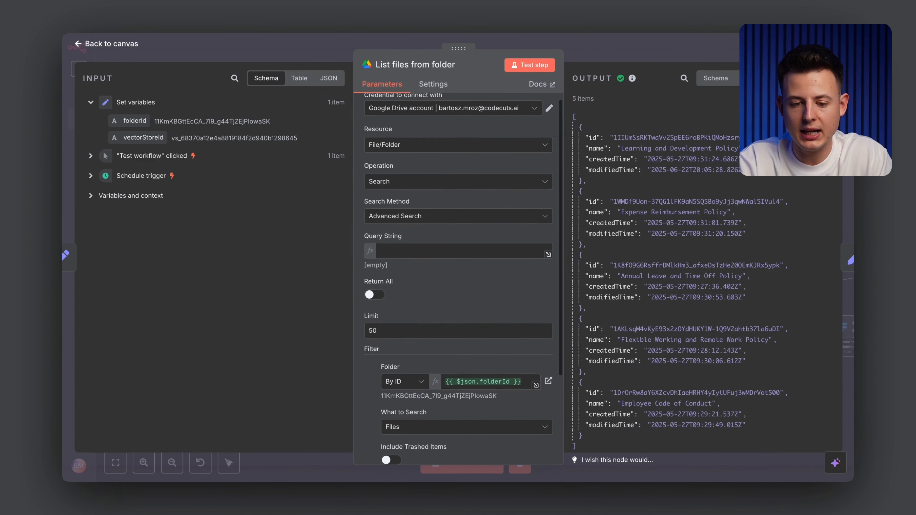
scroll(487, 335, "down", 3)
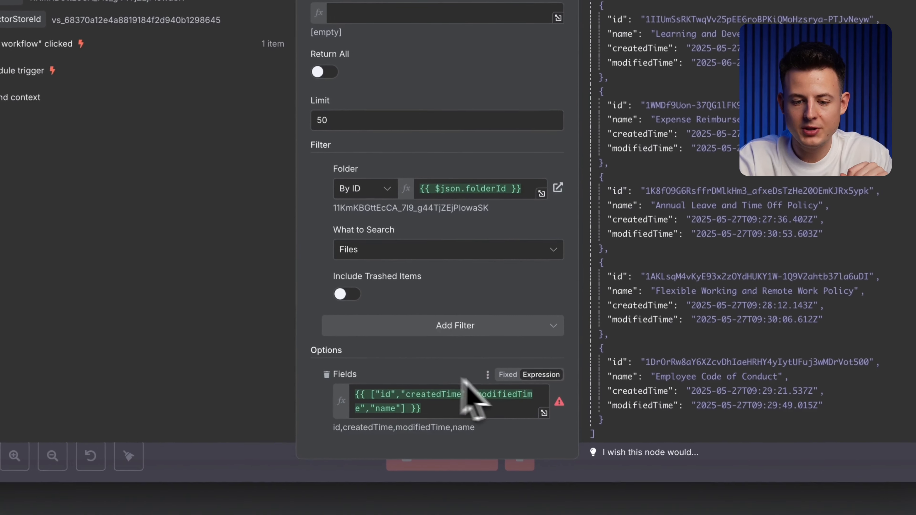
mouse_move(549, 423)
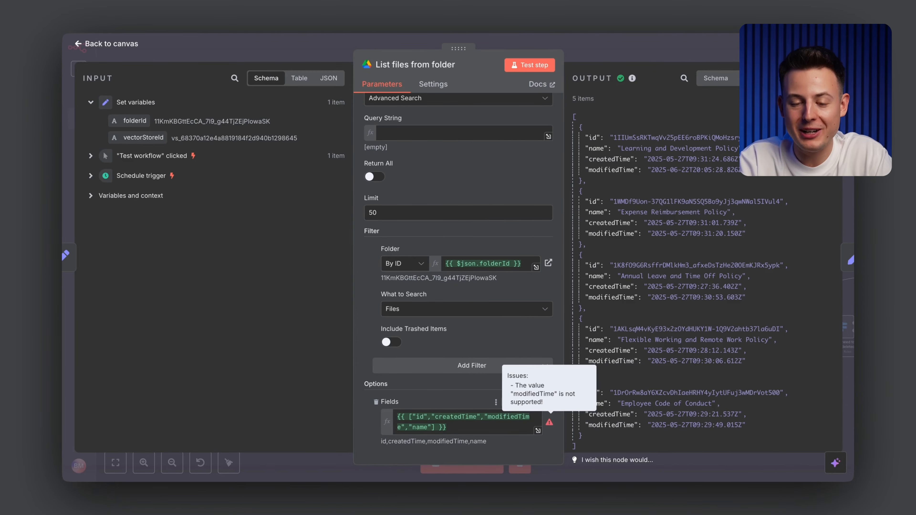
key("Escape")
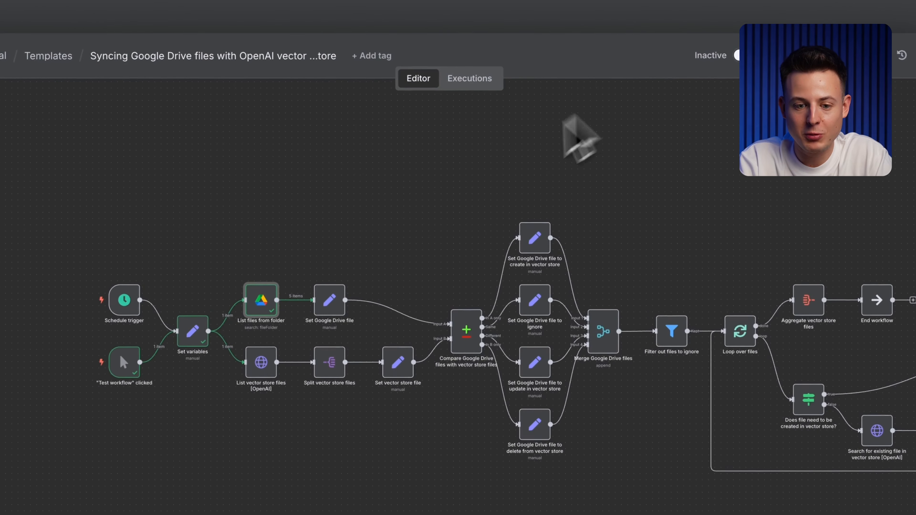
Run the Set Google Drive file node, check its createdAt mapping and output, and return to the canvas.
left_click(317, 282)
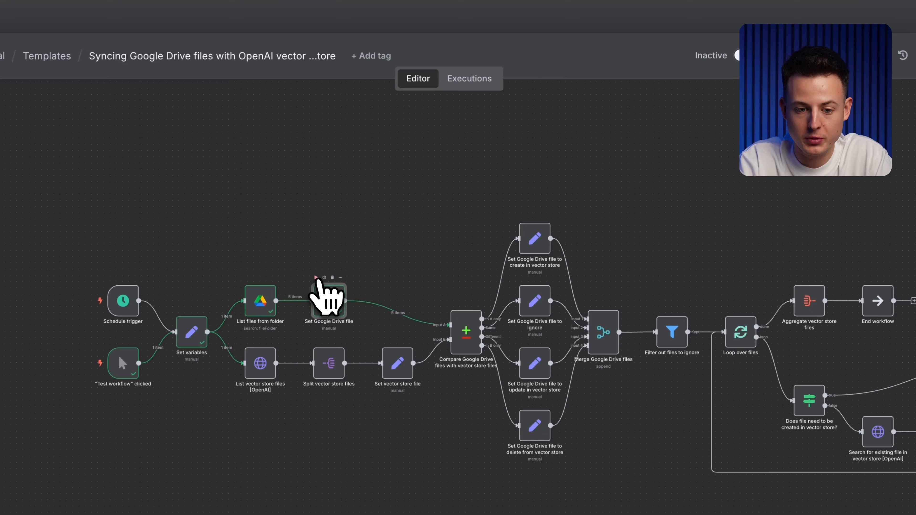
double_click(330, 302)
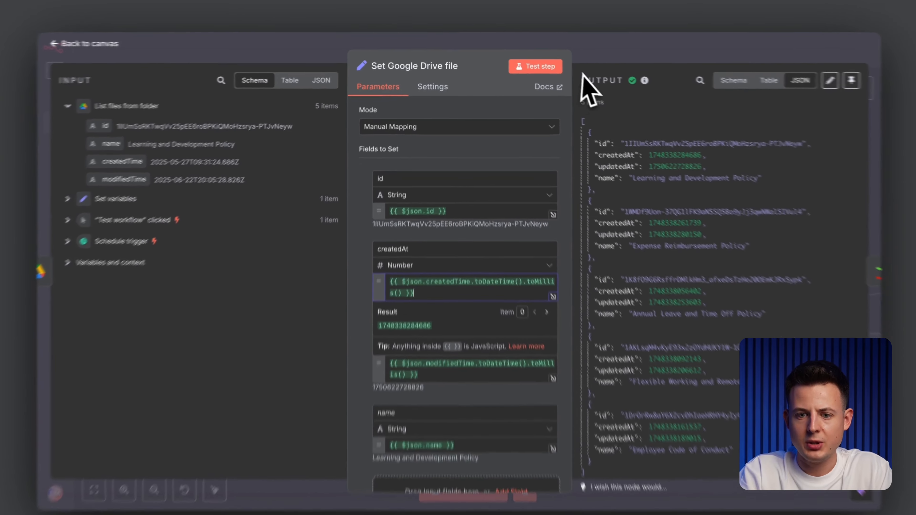
left_click(590, 53)
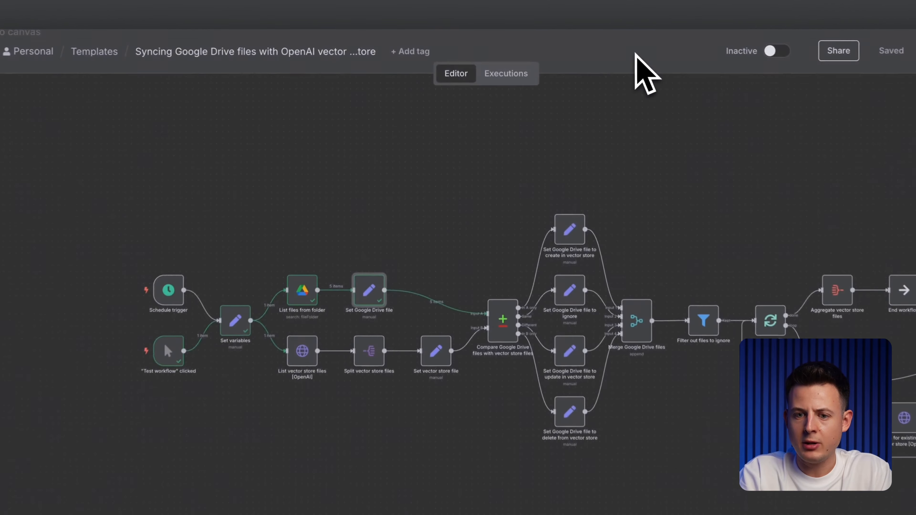
Highlight the Google Drive branch nodes and the three vector store branch nodes on the canvas, and clear the selection.
left_click_drag(267, 255, 402, 329)
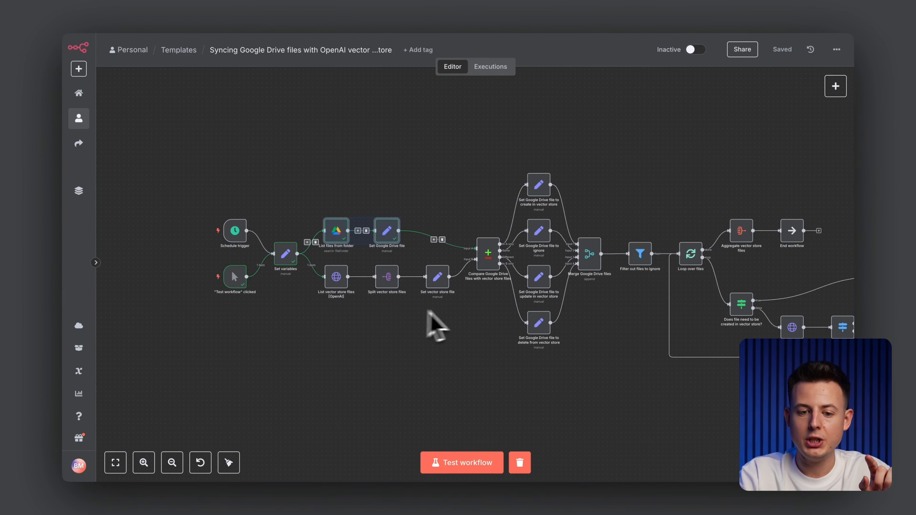
left_click_drag(462, 308, 324, 265)
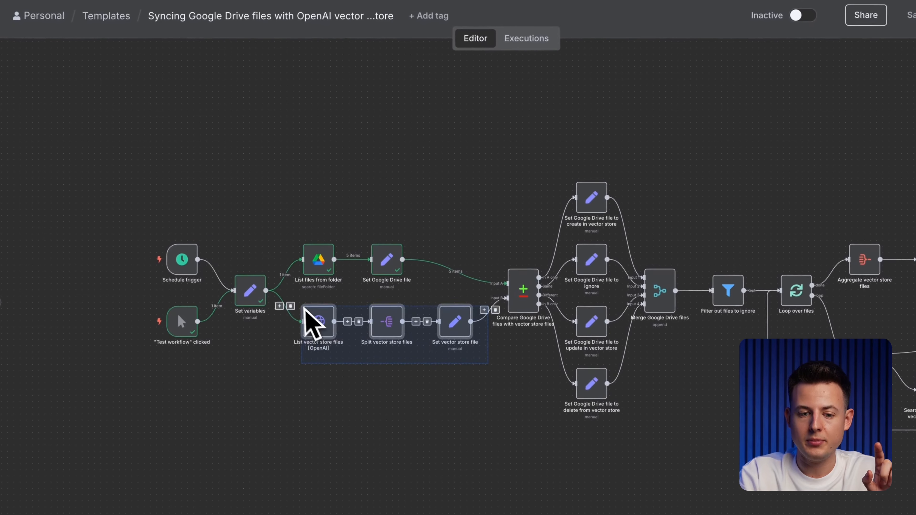
left_click_drag(304, 308, 293, 299)
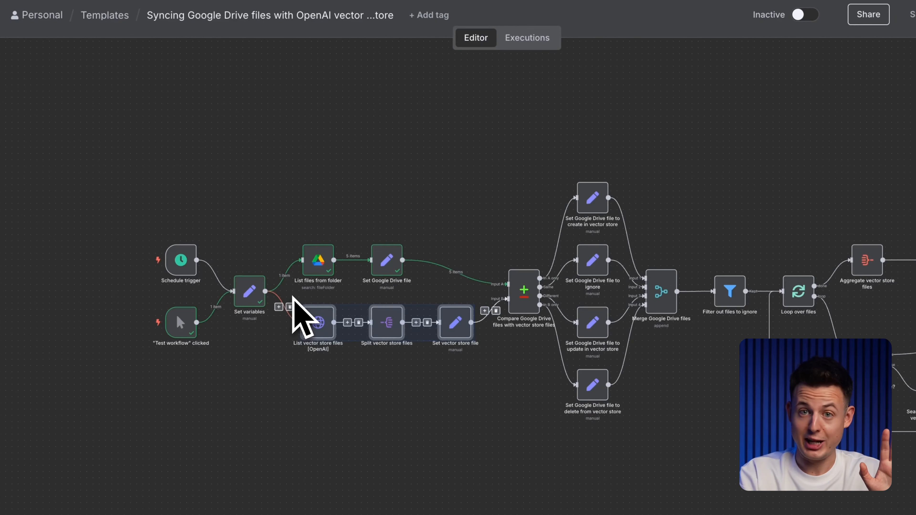
left_click(352, 381)
Inspect the request settings in List vector store files [OpenAI] and the id and updatedAt fields in Set vector store file.
double_click(317, 326)
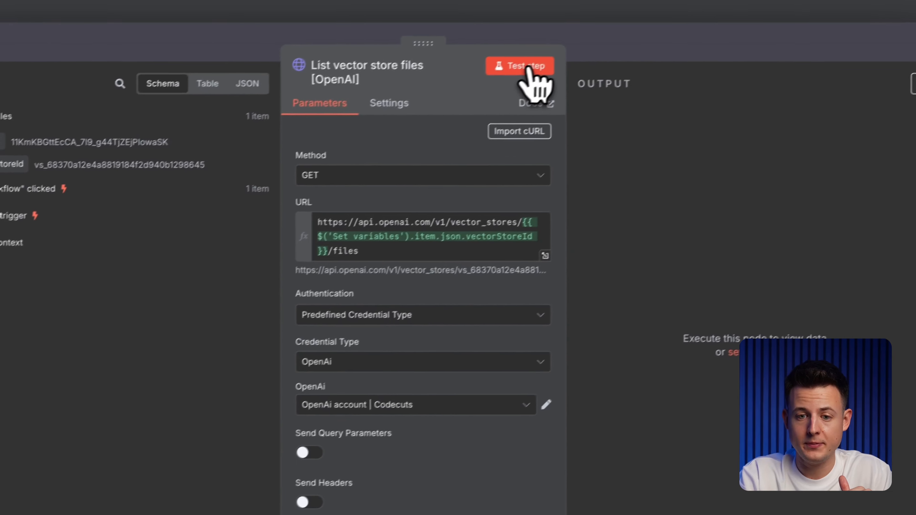
left_click(588, 36)
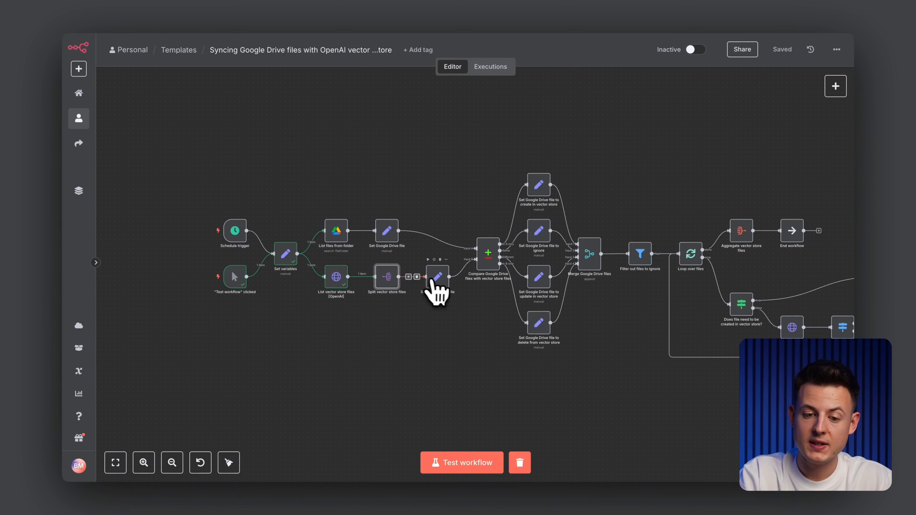
double_click(437, 279)
left_click(389, 177)
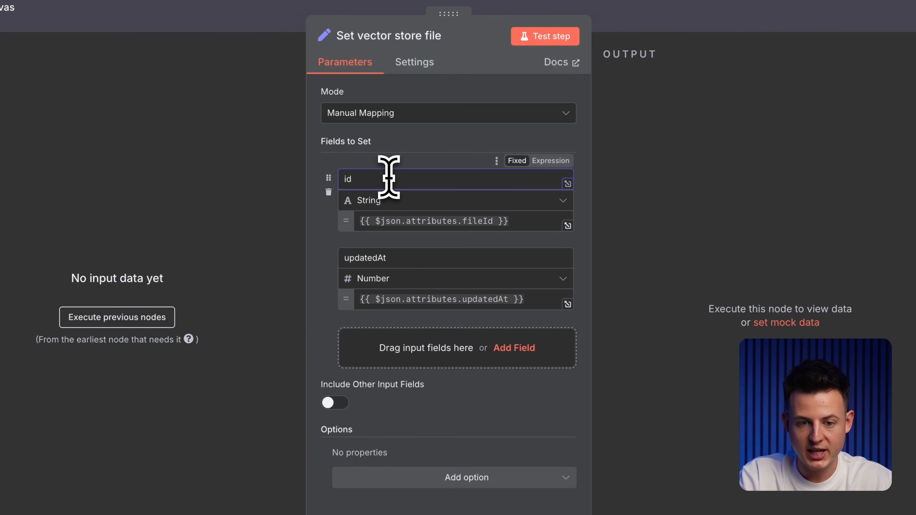
left_click(401, 257)
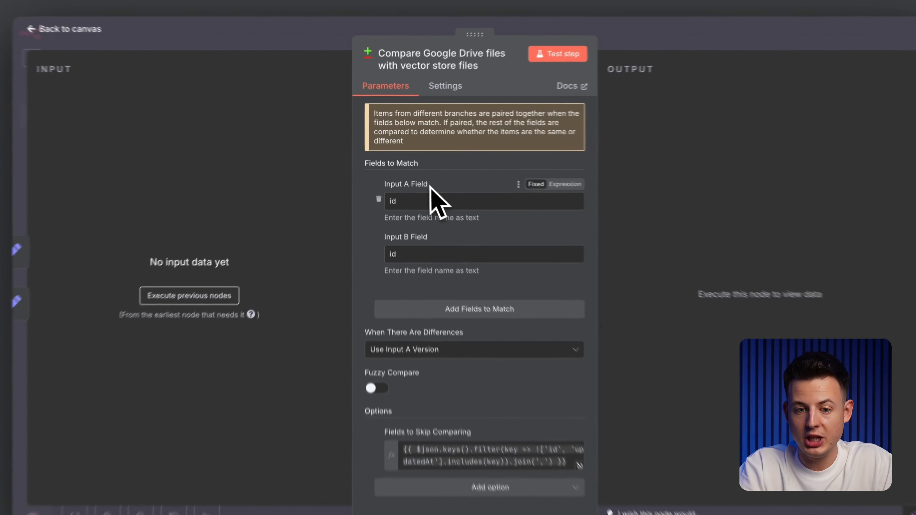
Check the Input A and Input B match fields in the Compare Google Drive files node and execute its previous nodes.
left_click_drag(420, 176, 381, 178)
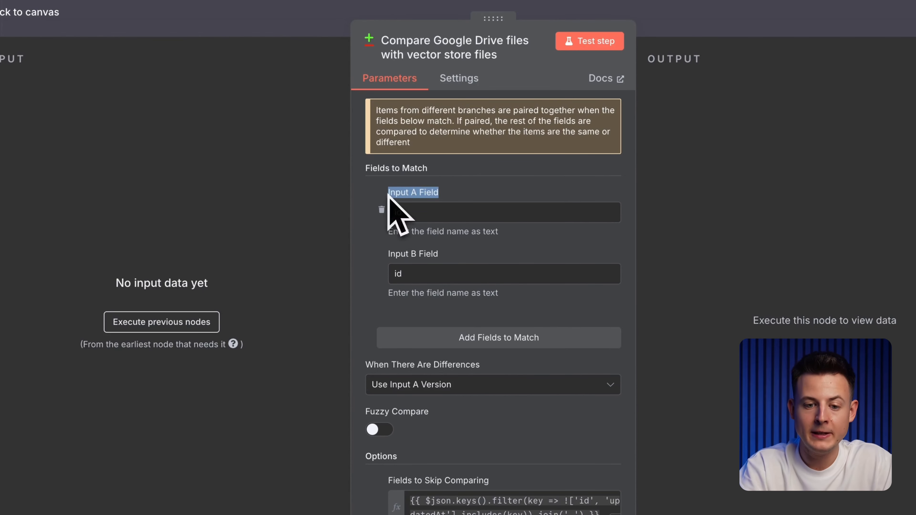
left_click_drag(458, 255, 383, 255)
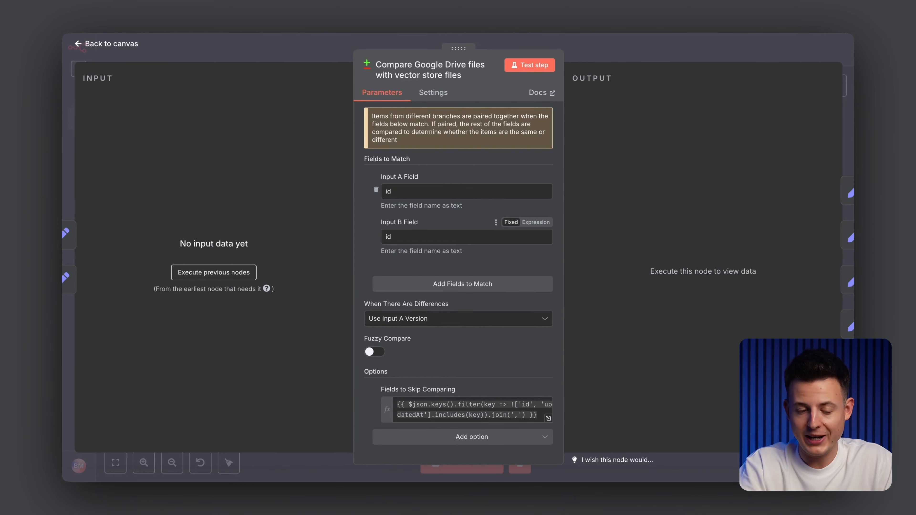
left_click(216, 273)
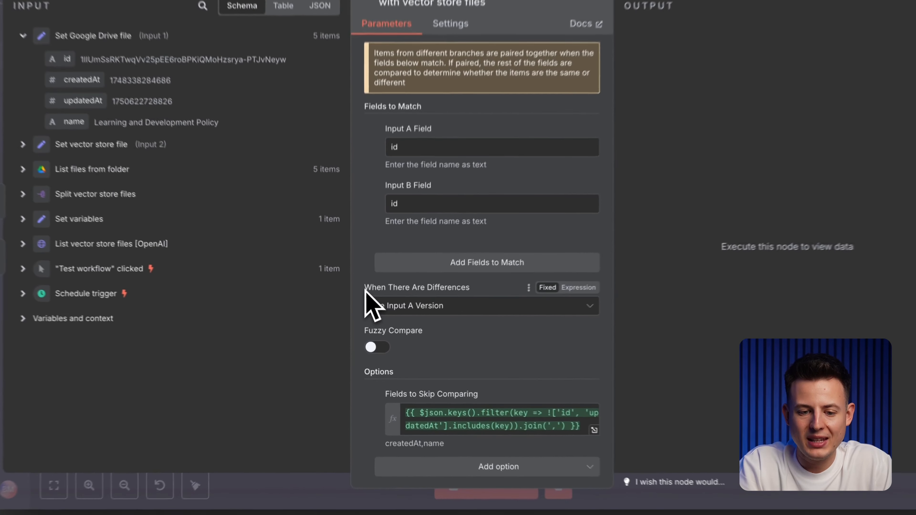
Examine the options for handling differences in the Compare node without changing the choice, and return to the canvas.
left_click_drag(365, 304, 450, 308)
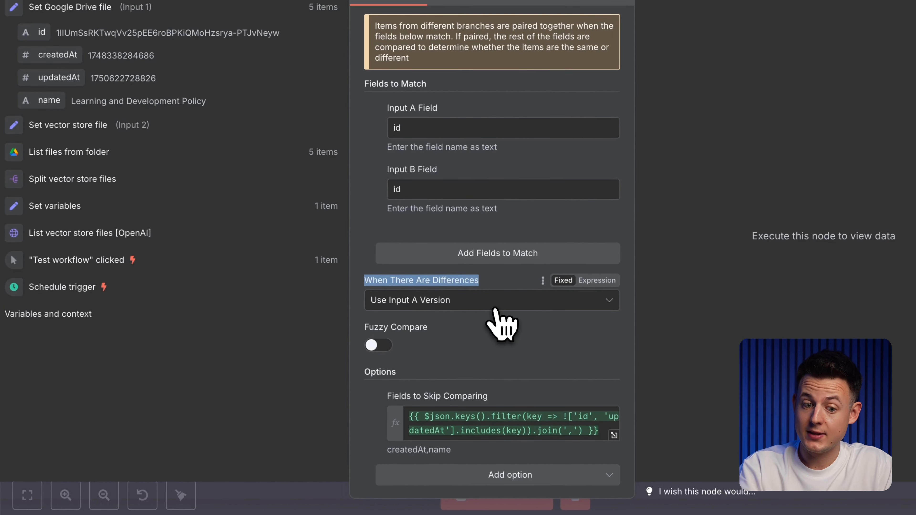
left_click(495, 309)
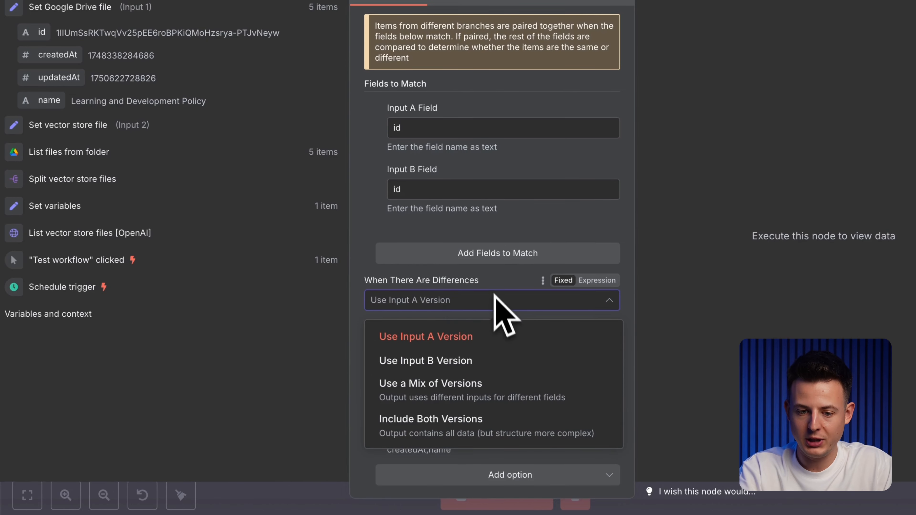
left_click(494, 284)
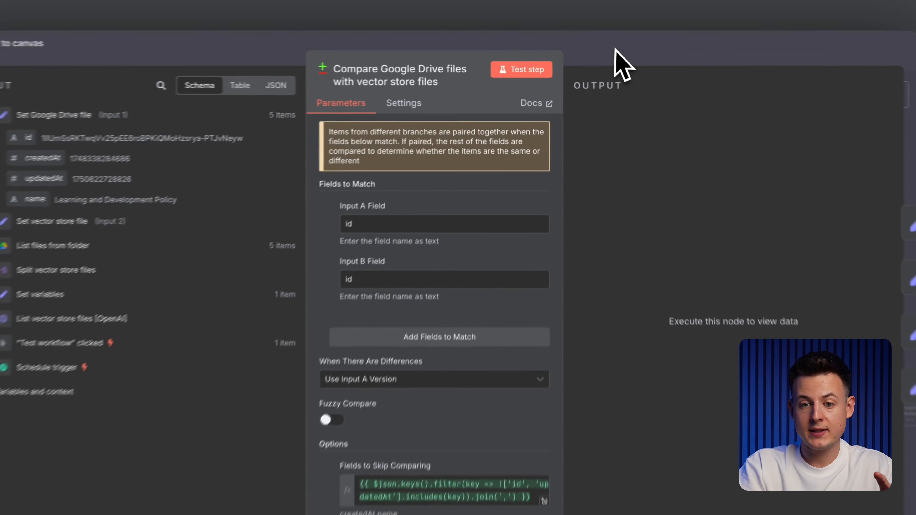
left_click(610, 56)
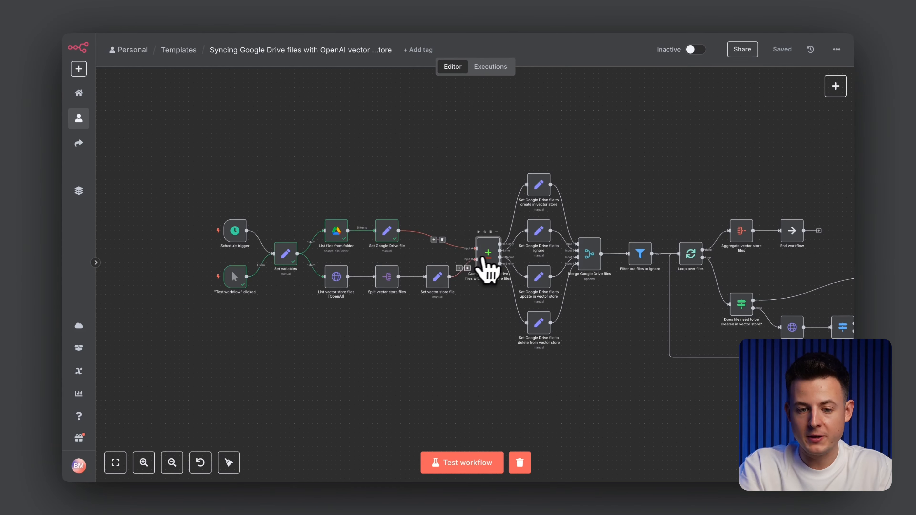
Reopen the Compare node and inspect the Fields to Skip Comparing expression and the Fields to Match settings.
double_click(488, 260)
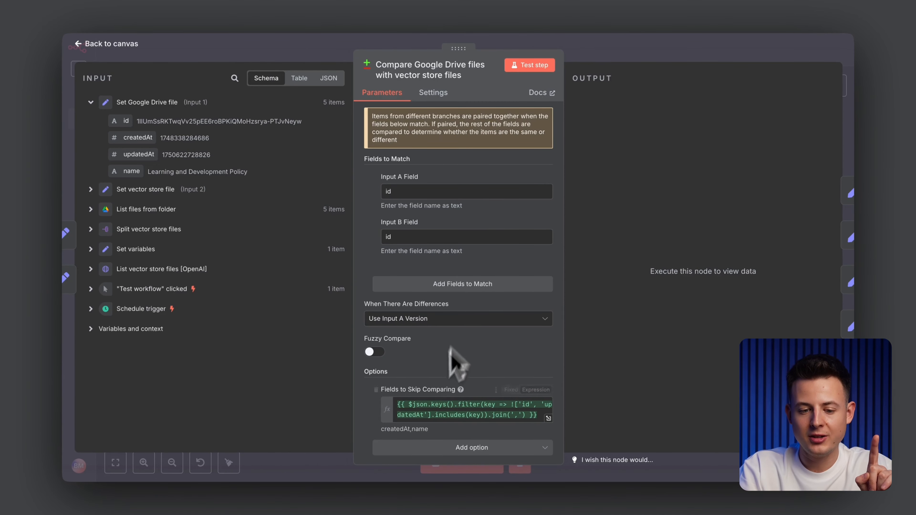
left_click(430, 405)
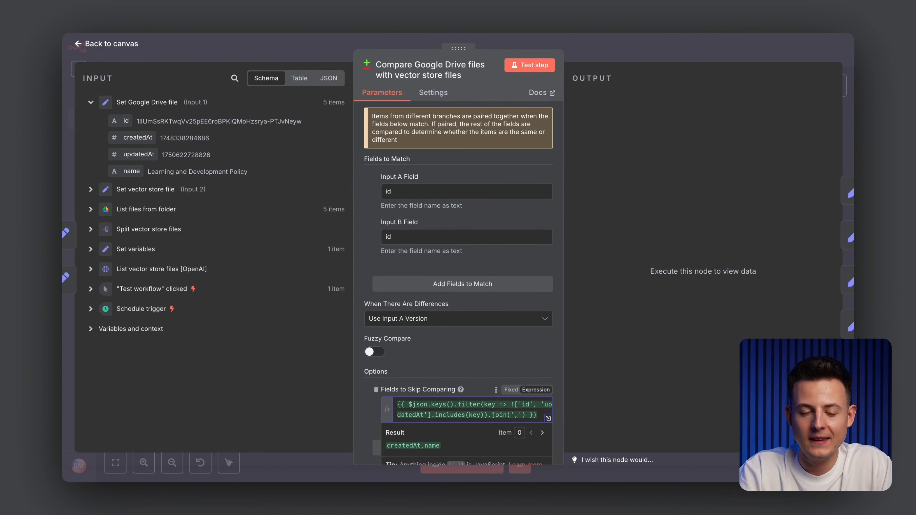
left_click_drag(411, 160, 365, 160)
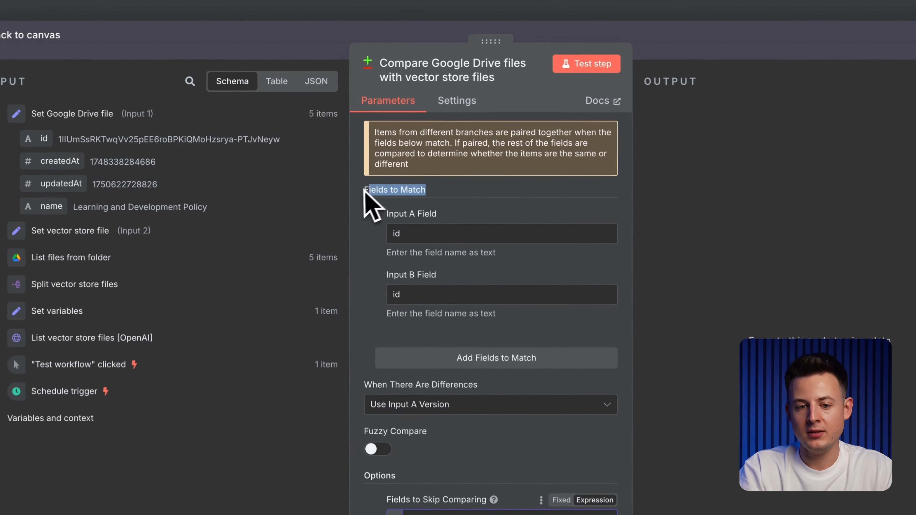
left_click(497, 221)
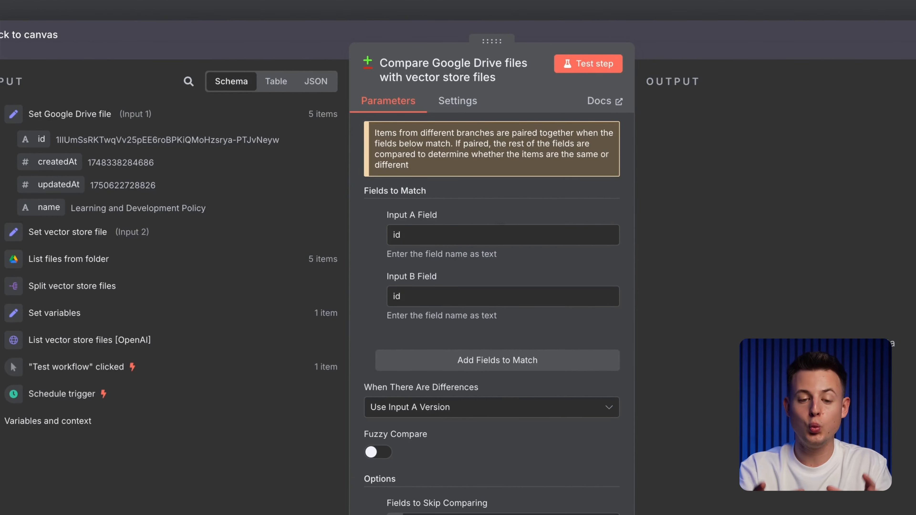
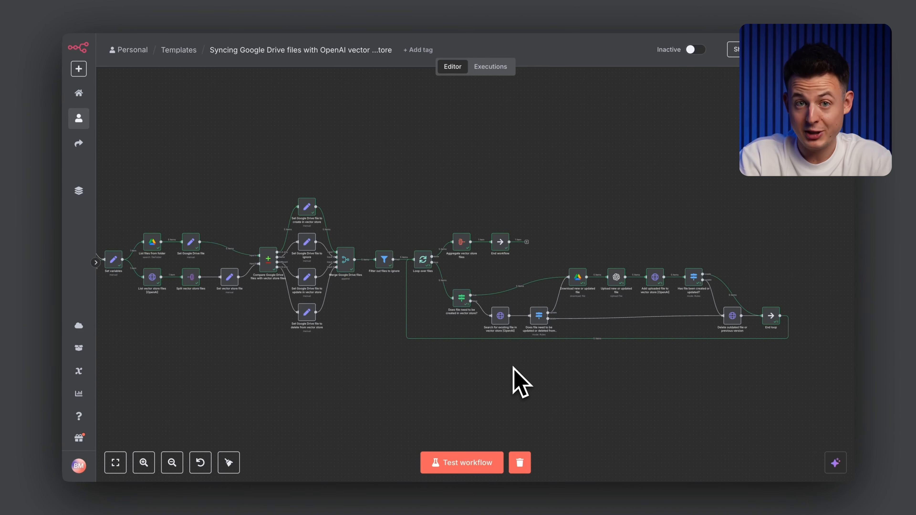
scroll(583, 365, "up", 5)
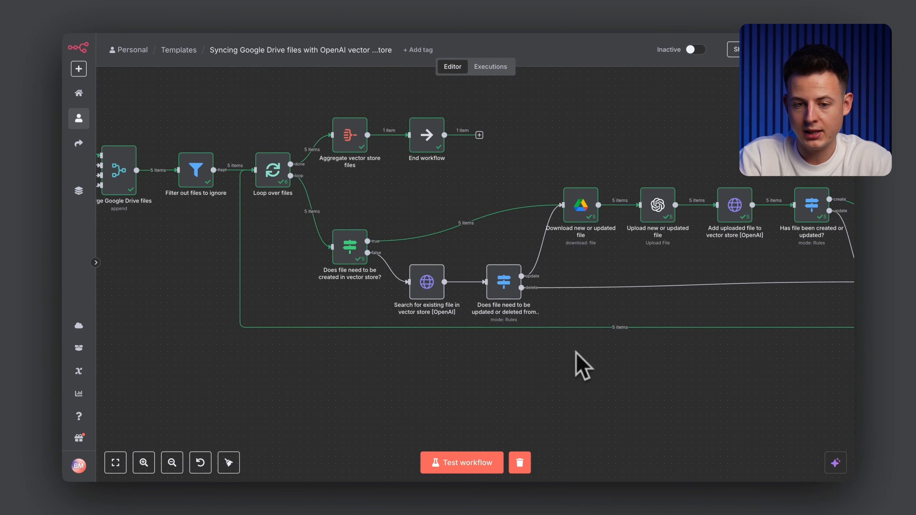
Inspect the action-equals-create condition in the Does file need to be created in vector store? node and return to the canvas.
scroll(653, 367, "up", 1)
scroll(666, 373, "down", 2)
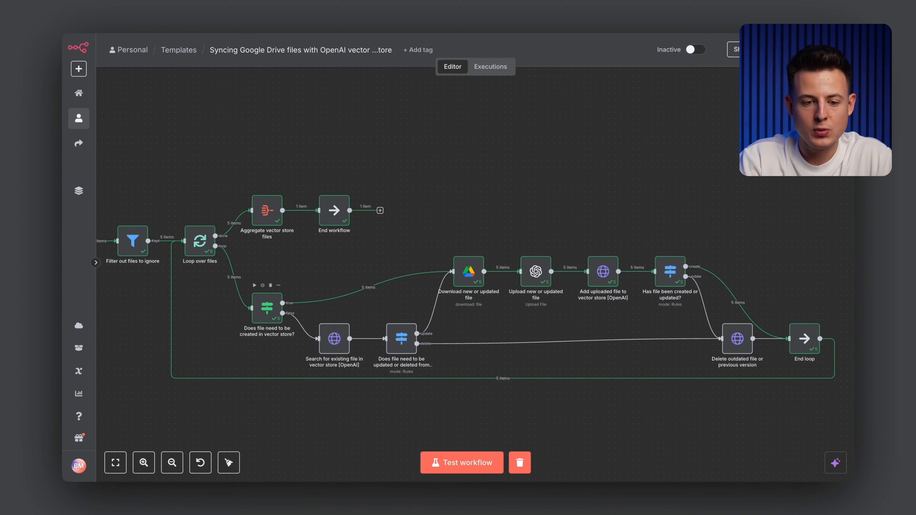
double_click(267, 307)
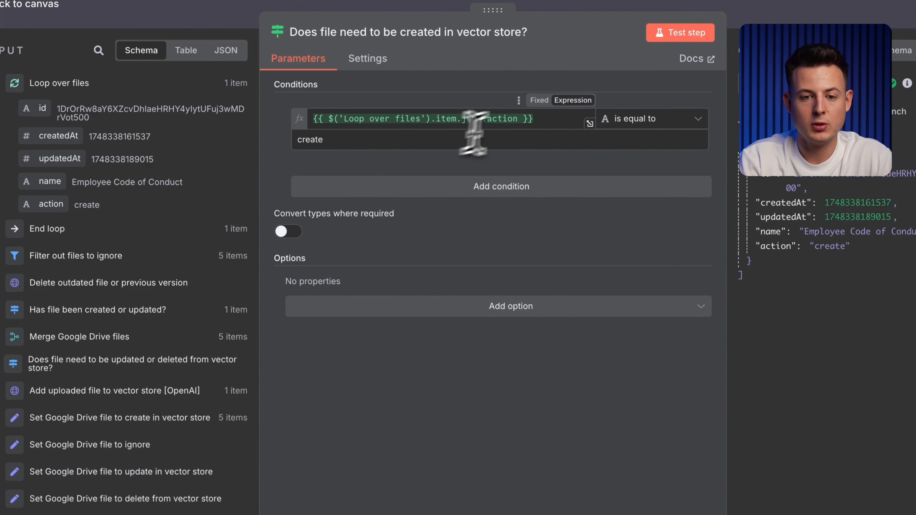
left_click(528, 121)
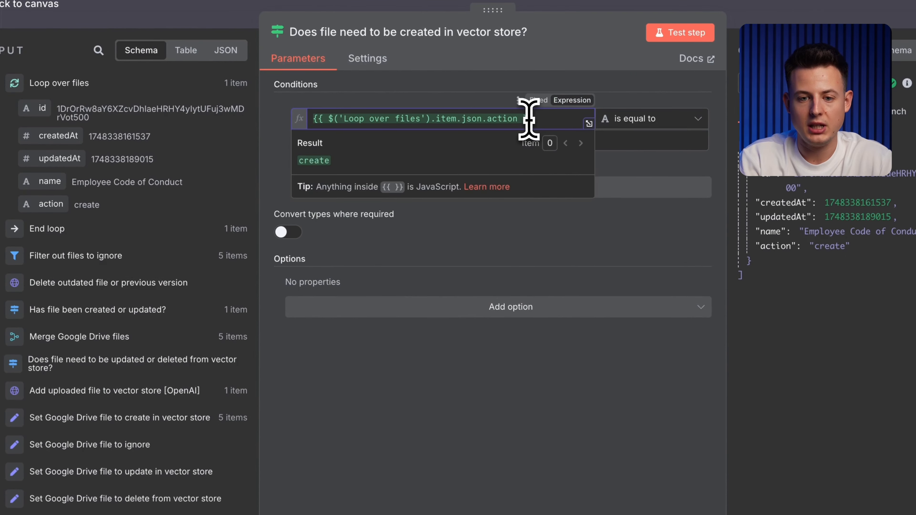
left_click(788, 13)
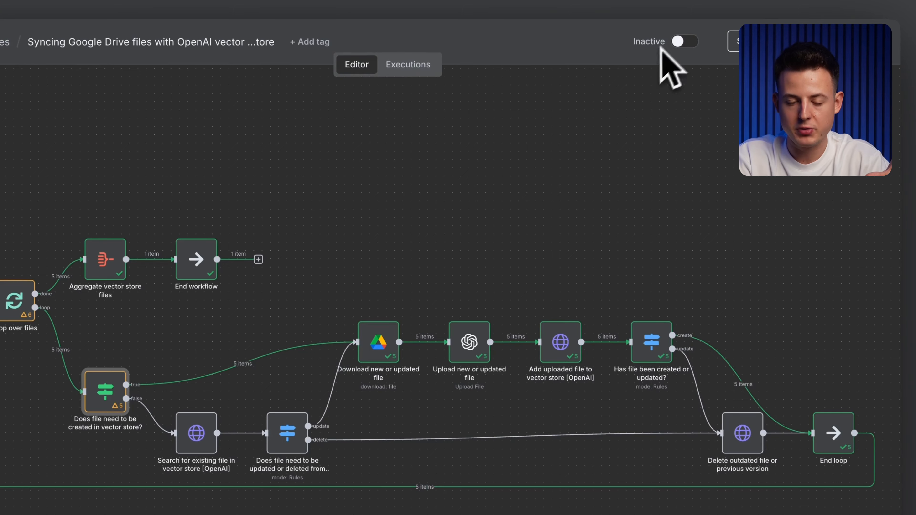
Review the Google File Conversion options, output MIME type and File Name expression in the Download new or updated file node.
double_click(381, 339)
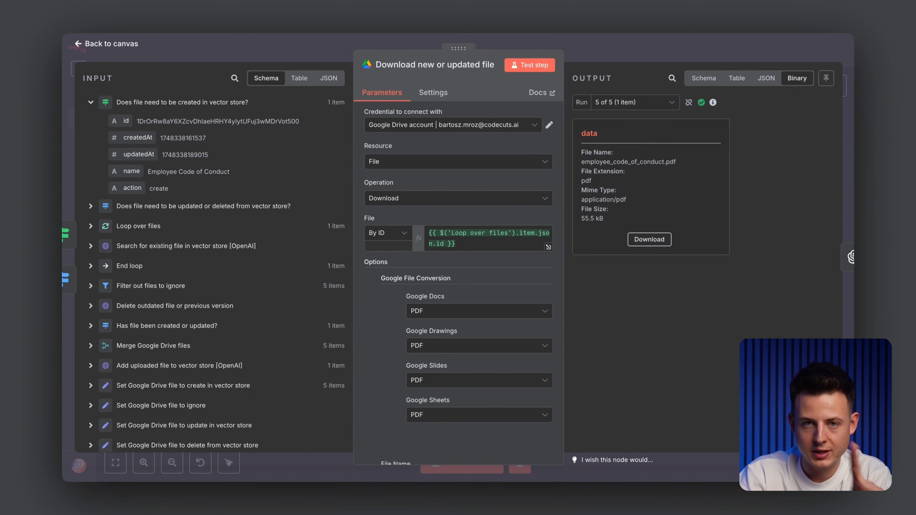
scroll(463, 284, "down", 3)
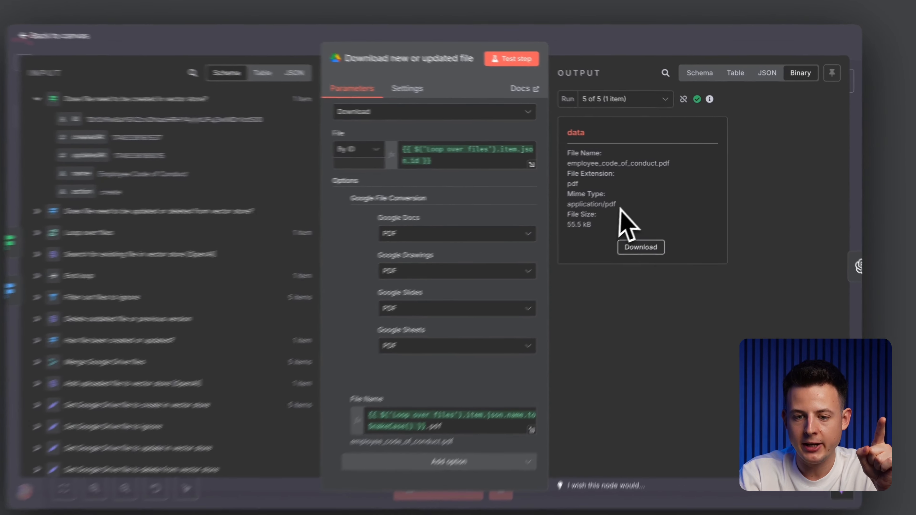
left_click_drag(628, 202, 581, 203)
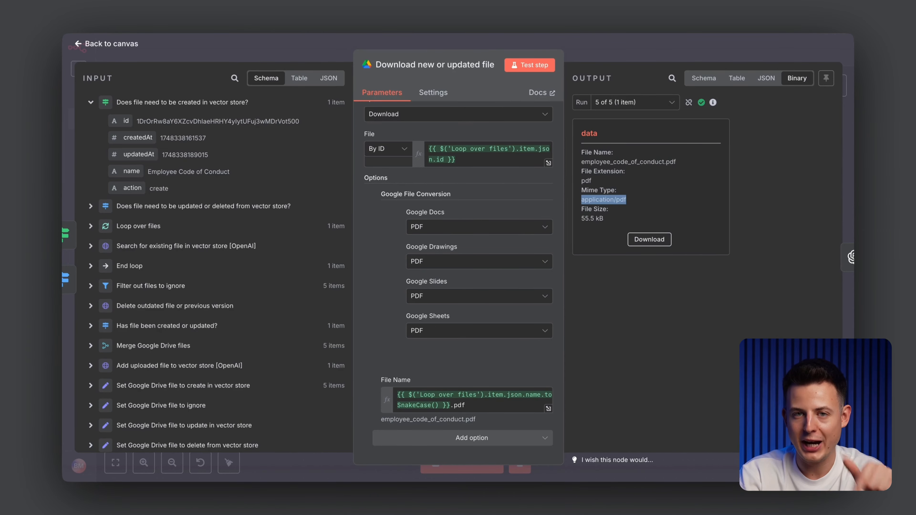
double_click(458, 405)
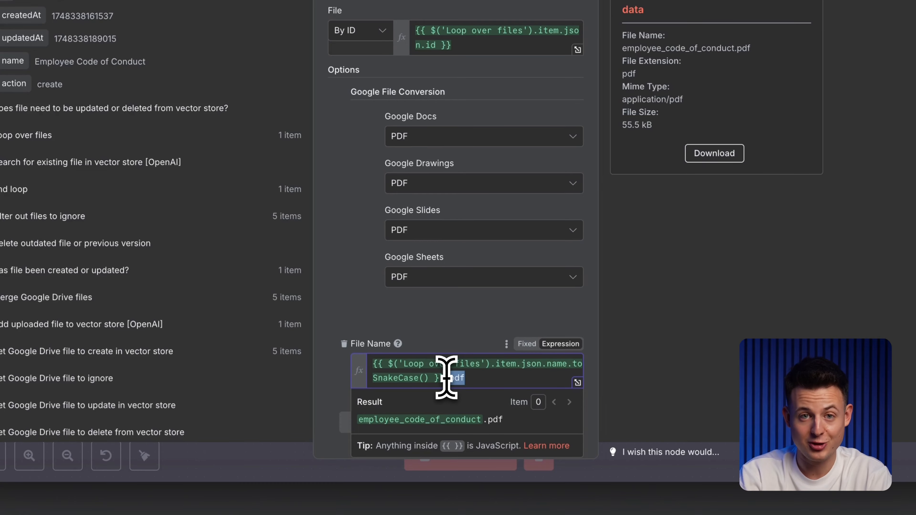
left_click(475, 377)
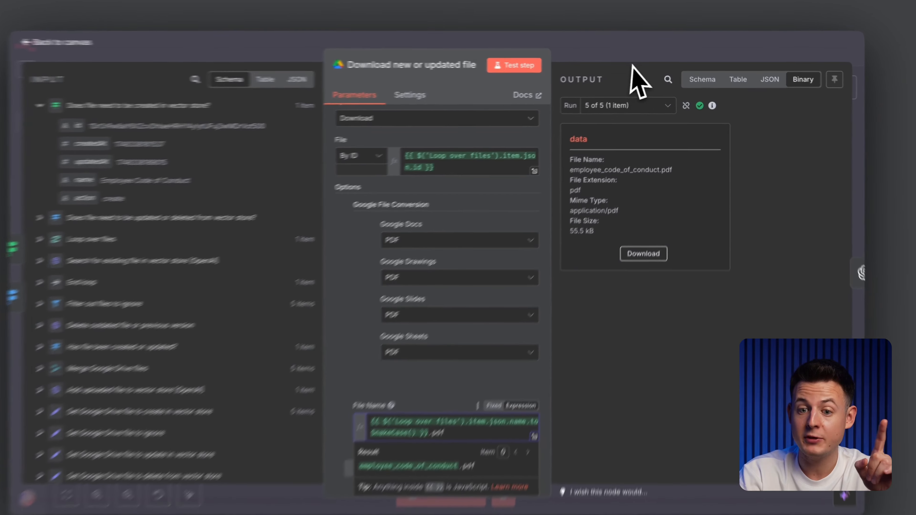
key("Escape")
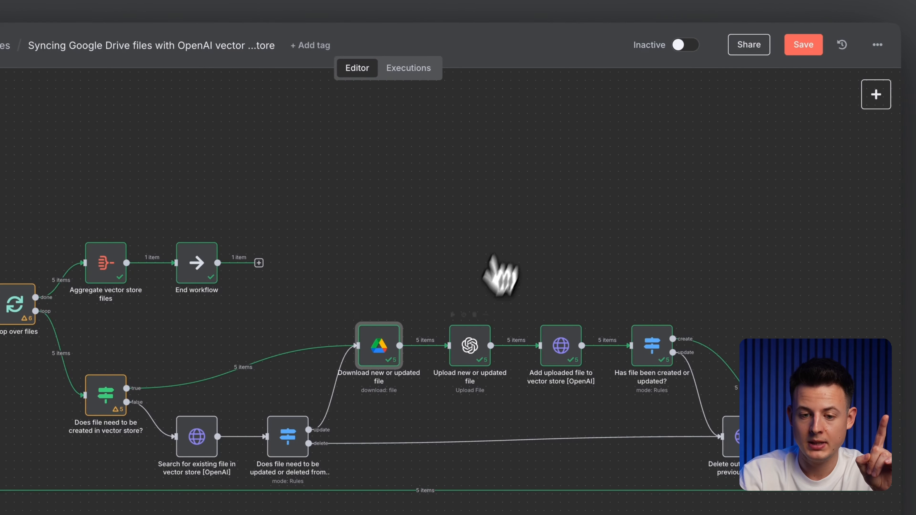
Open the Upload new or updated file node, and inspect the URL and file_id body parameter in Add uploaded file to vector store [OpenAI].
double_click(470, 346)
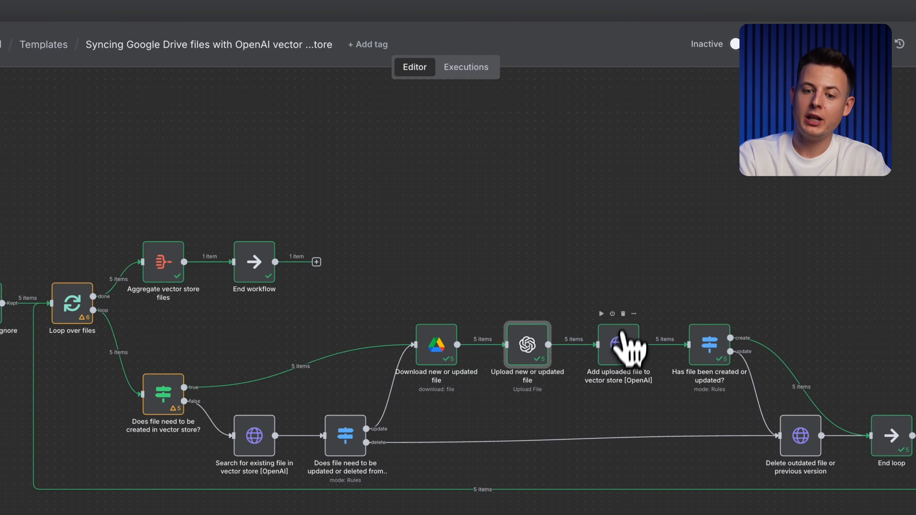
double_click(618, 345)
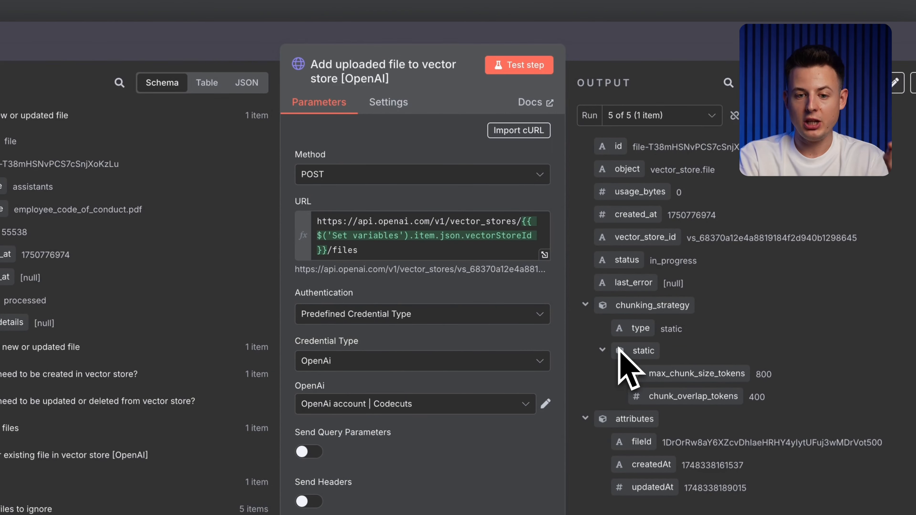
left_click(328, 252)
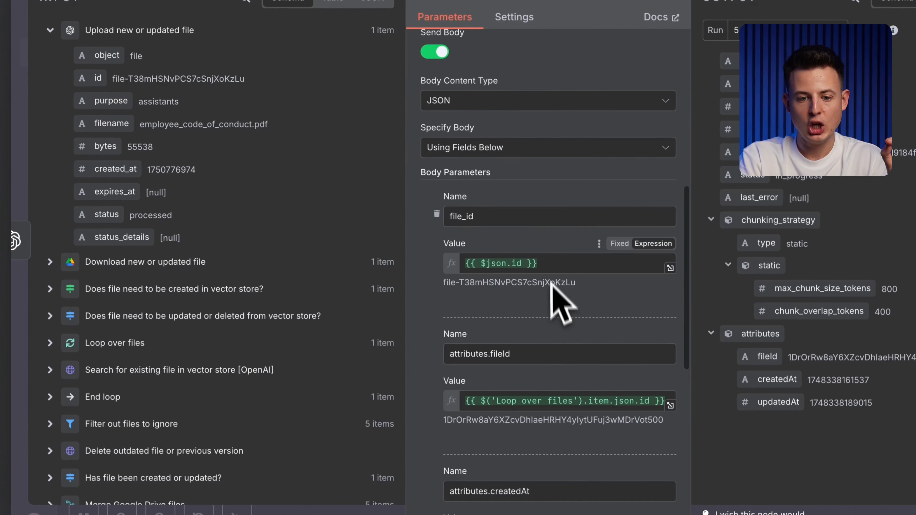
left_click(548, 260)
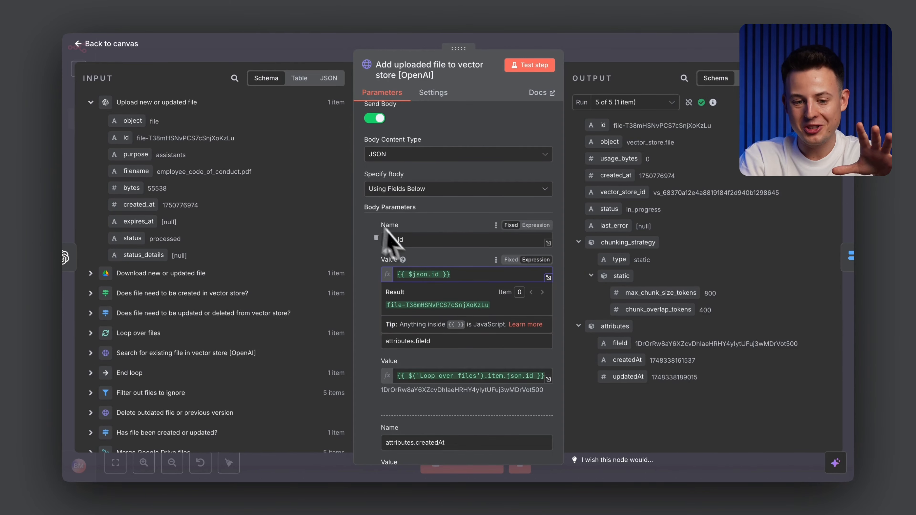
key("Escape")
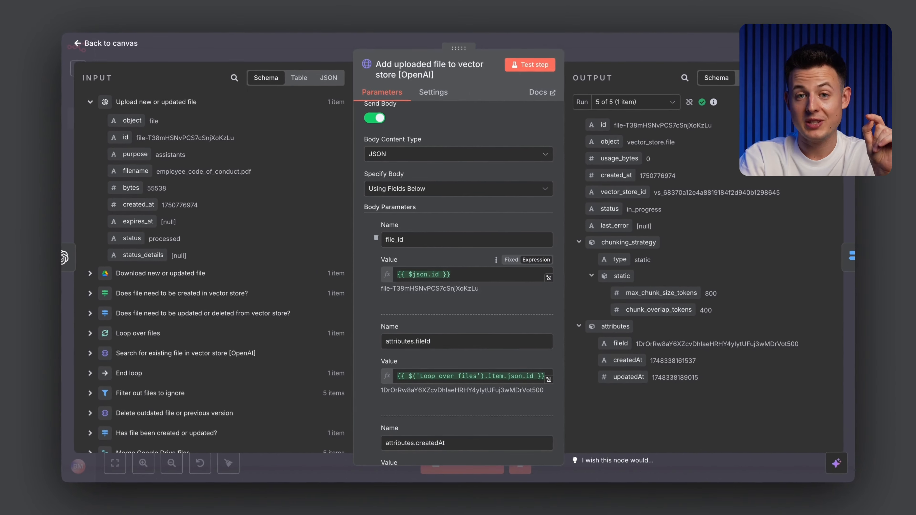
Check the attributes.fileId, attributes.createdAt and attributes.updatedAt body parameters, and return to the canvas to view the End loop node.
scroll(429, 266, "down", 5)
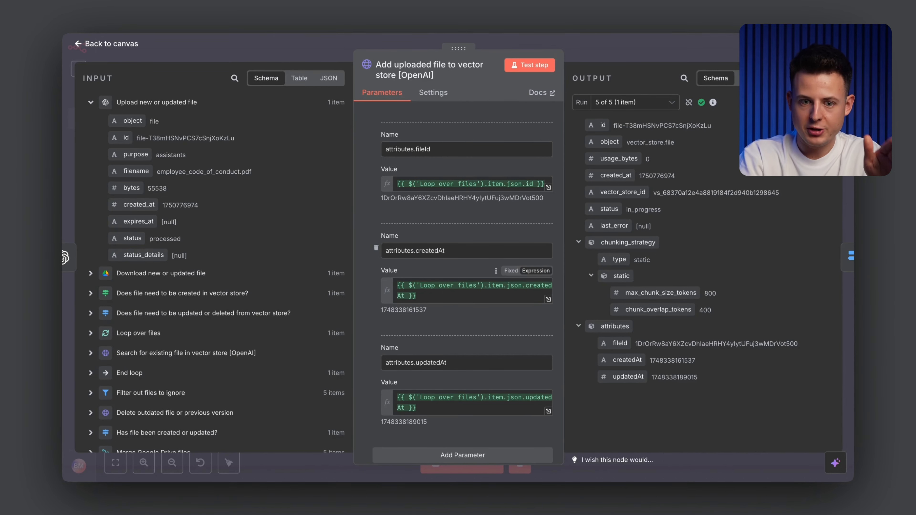
left_click(419, 150)
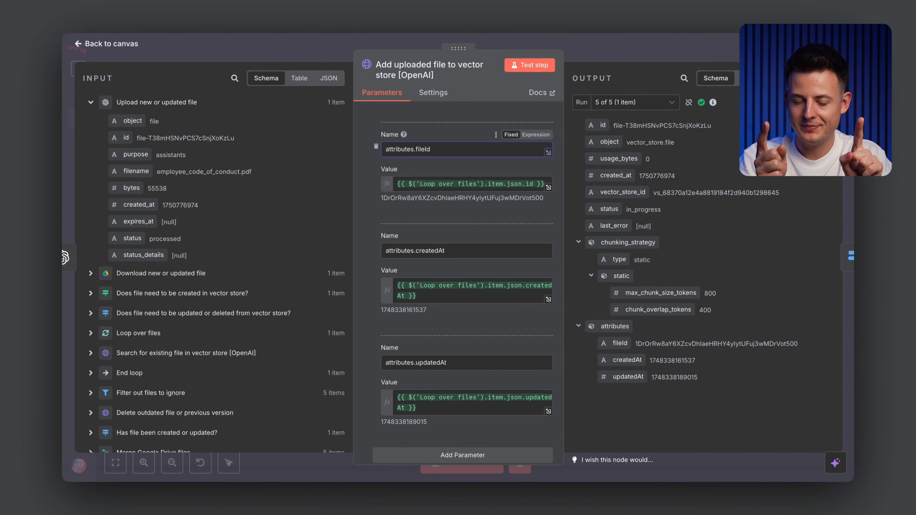
left_click(469, 183)
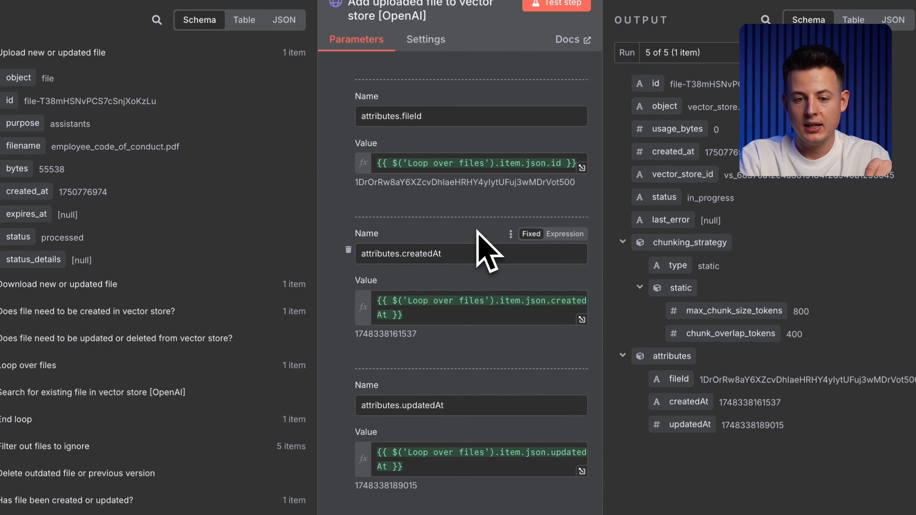
left_click(460, 251)
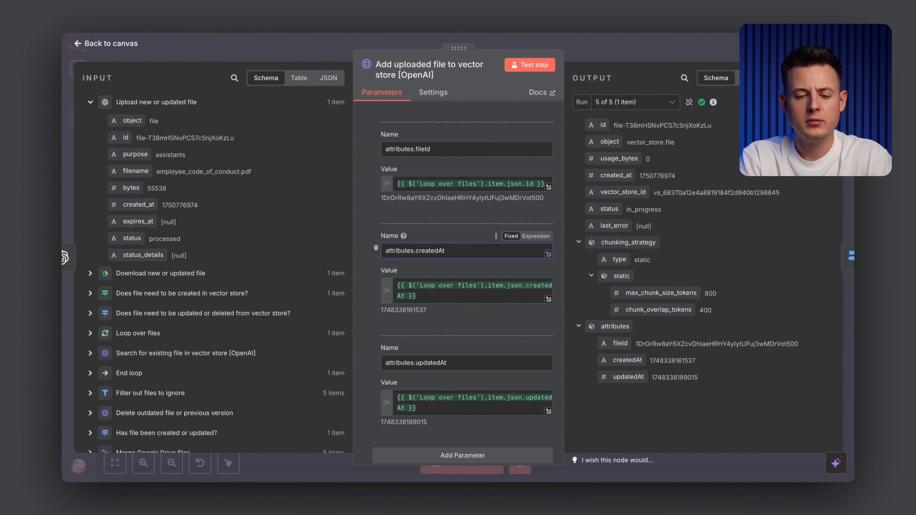
left_click(454, 362)
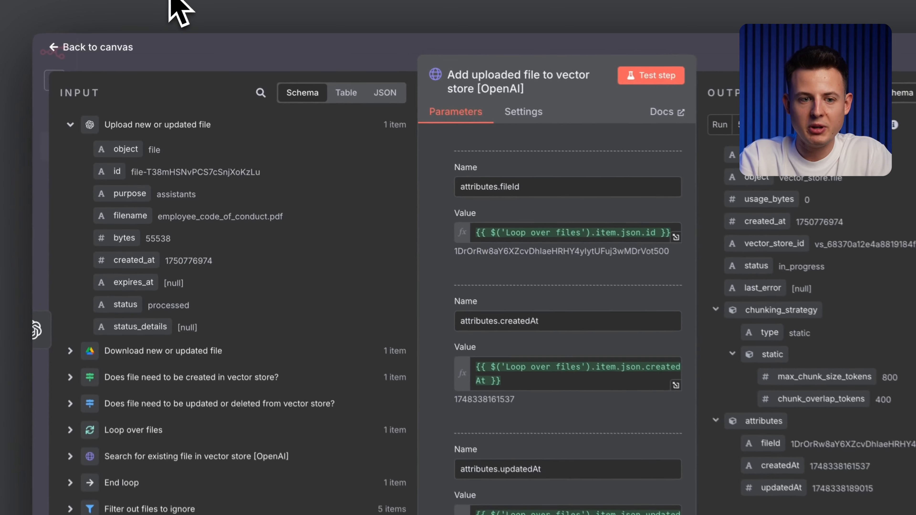
key("Escape")
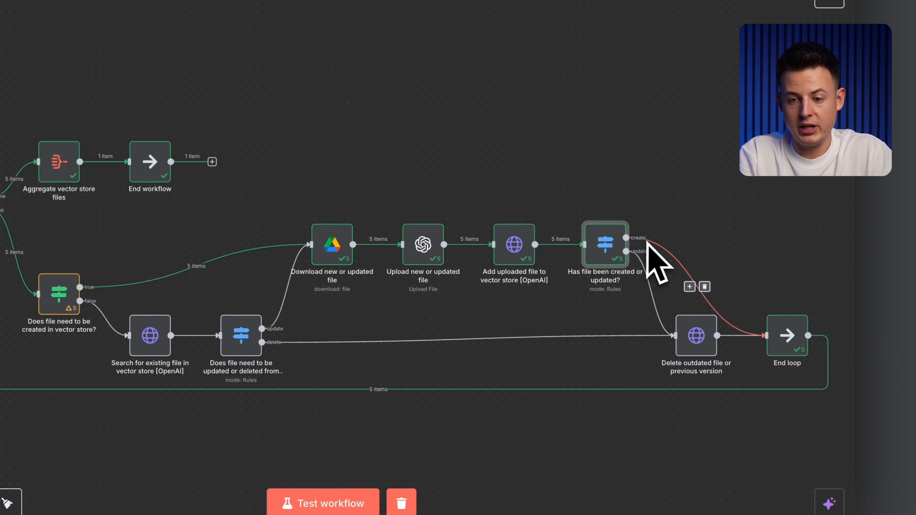
left_click(786, 341)
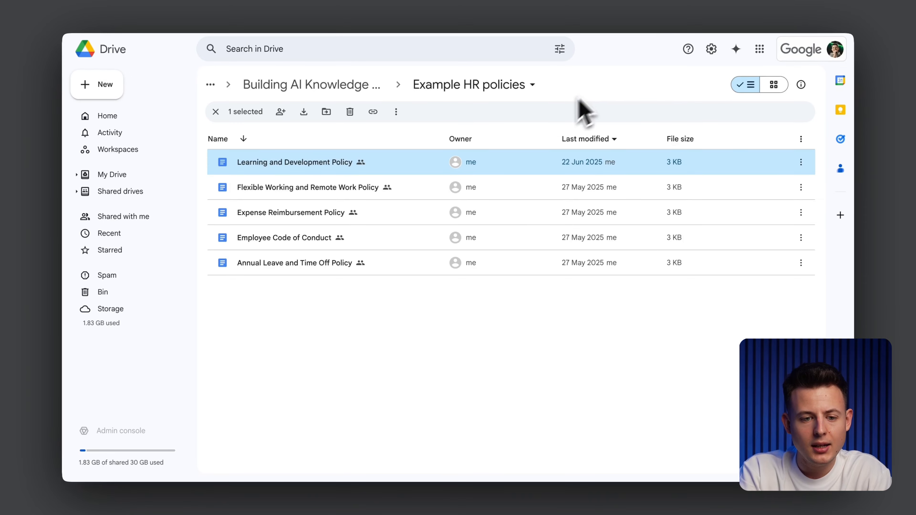
In Google Drive, open the Expense Reimbursement Policy document, append "[Edit]" to its title heading, and return to the Example HR policies folder.
double_click(325, 214)
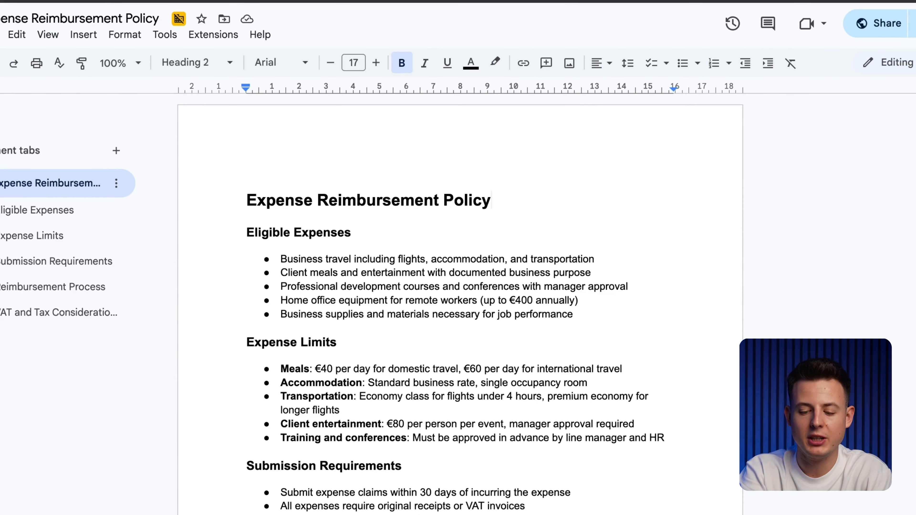
type("[Edit]")
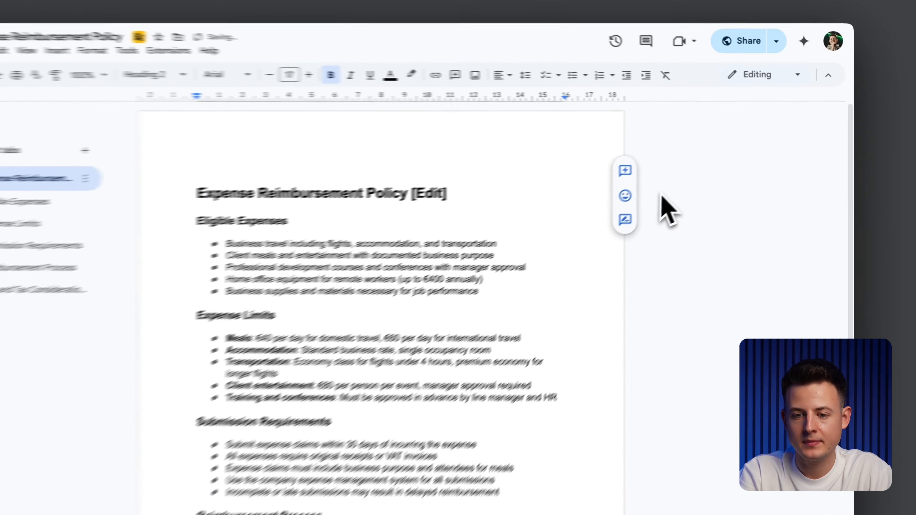
double_click(689, 180)
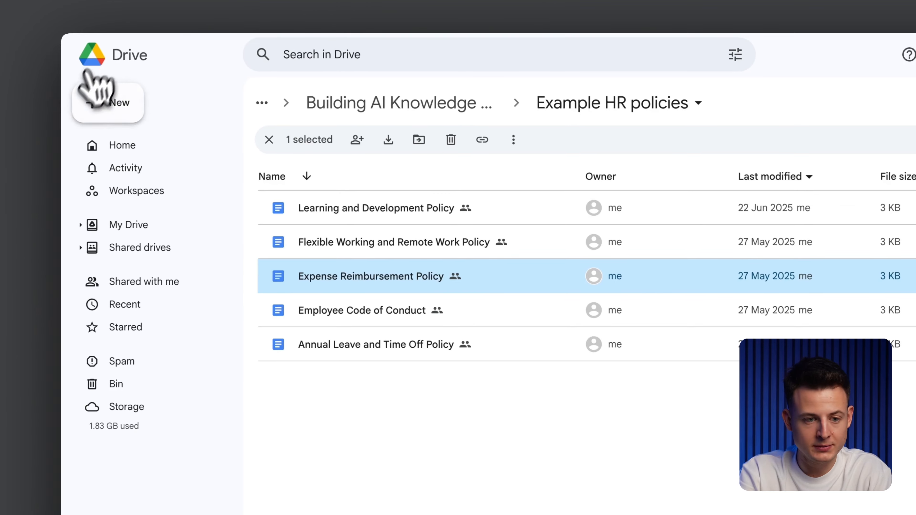
Create a Google Doc named "New policy" in the Example HR policies folder with the body text "Lorem Ipsum", and return to the folder.
left_click(95, 94)
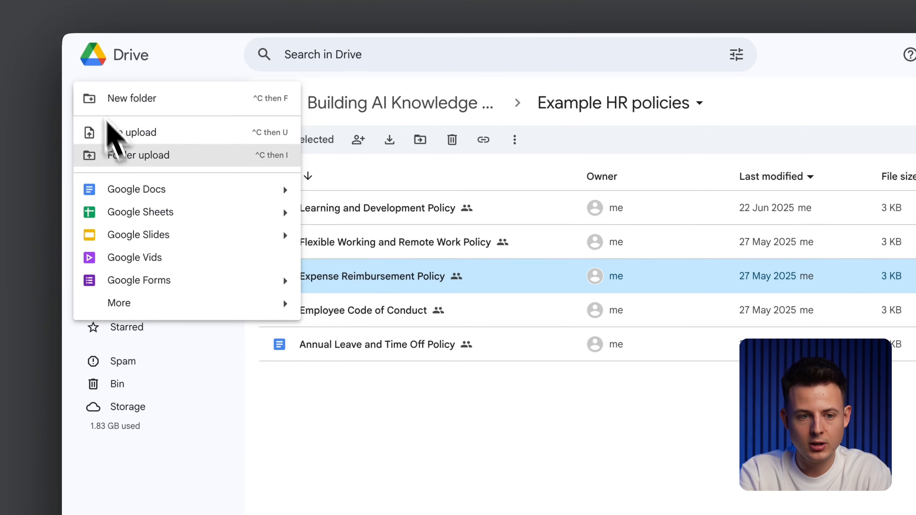
left_click(160, 37)
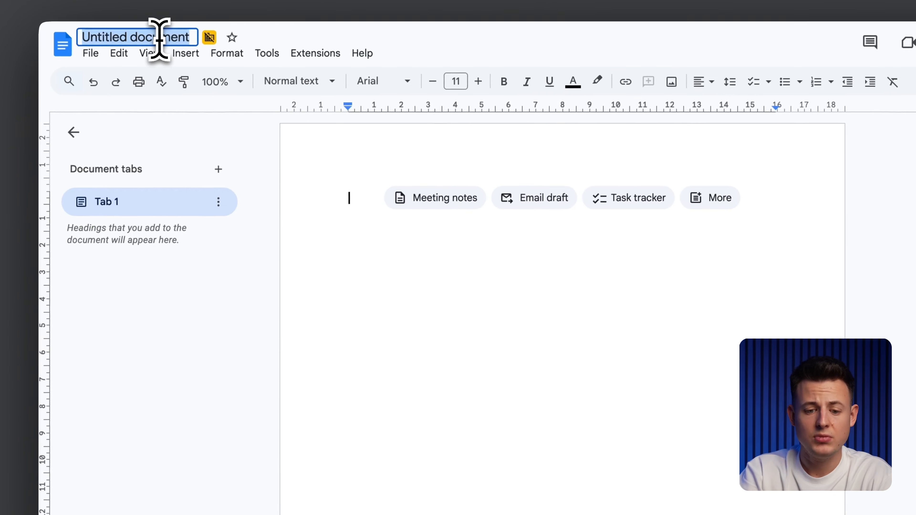
type("New policy")
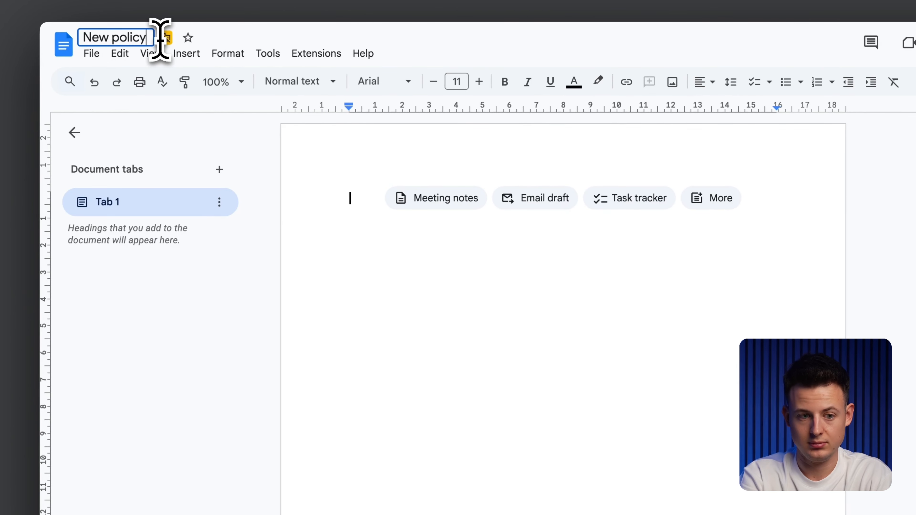
left_click(424, 334)
type("Lorem Ipsum")
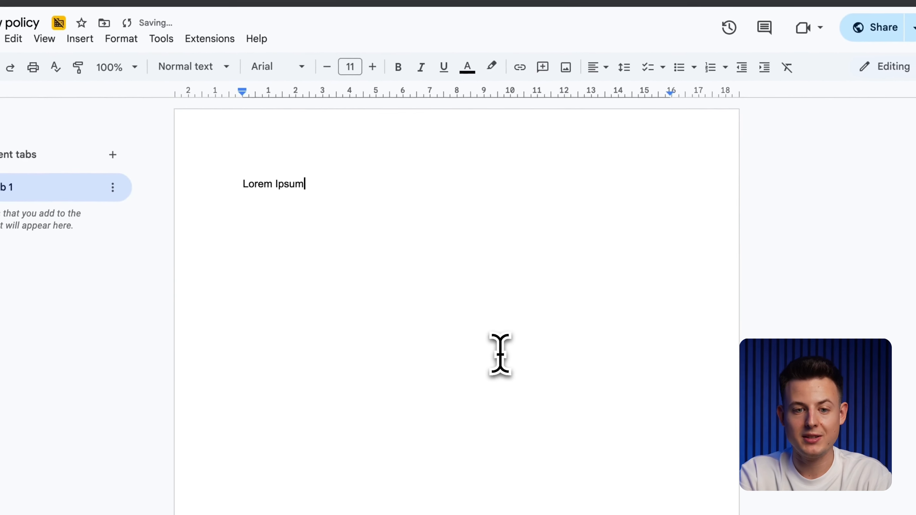
left_click(403, 0)
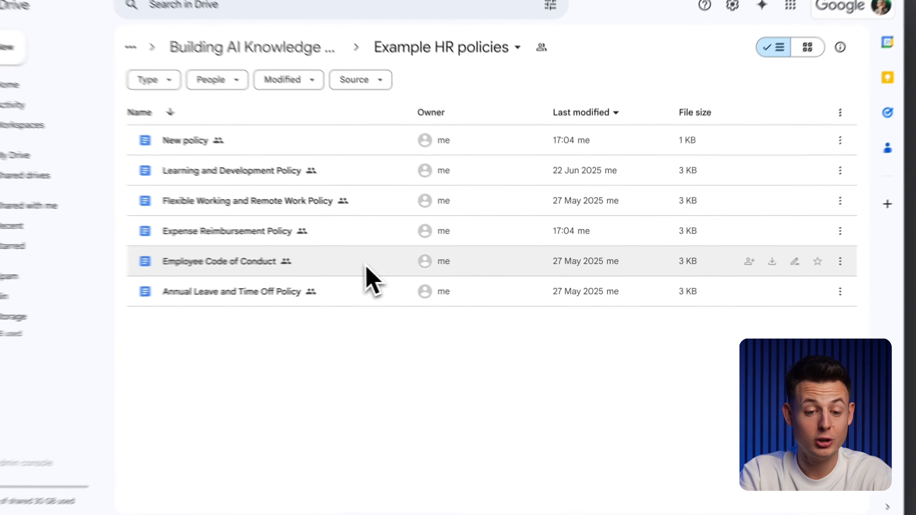
Move the Employee Code of Conduct file to the bin.
left_click(407, 267)
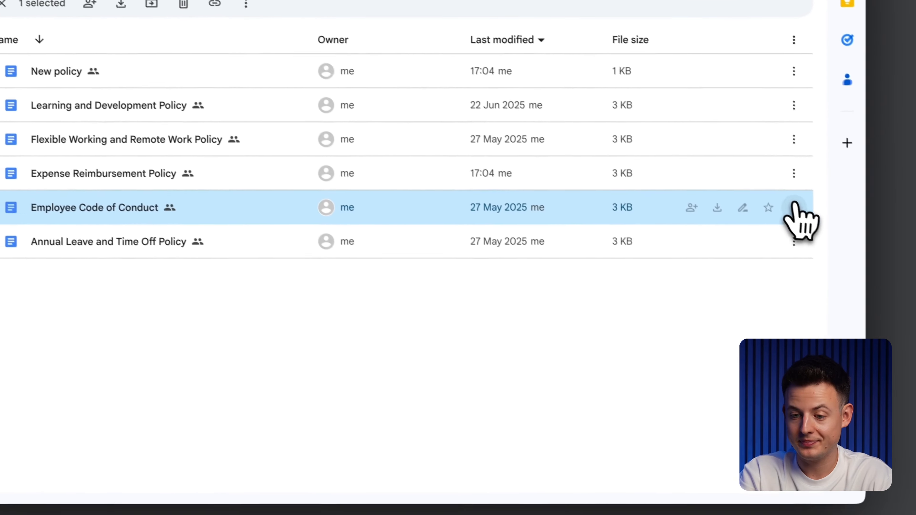
left_click(801, 263)
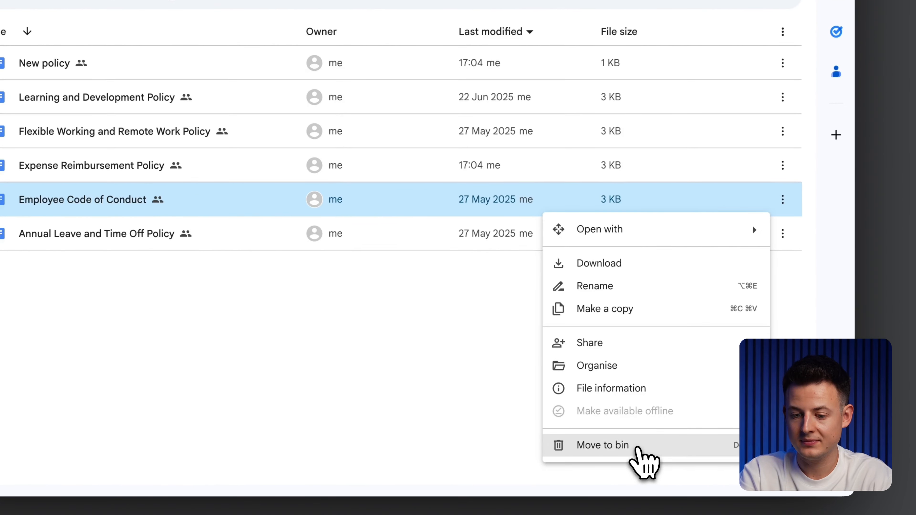
left_click(638, 448)
left_click(382, 259)
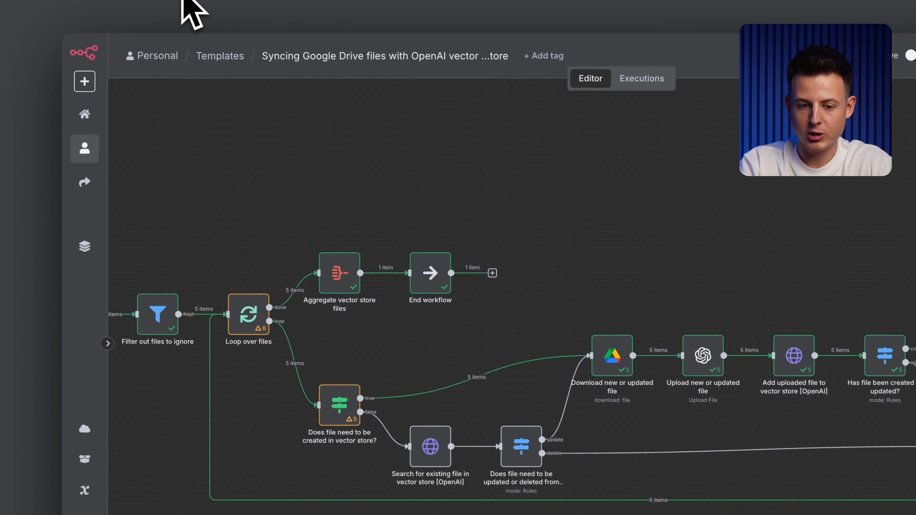
In n8n, fit the whole Google Drive sync workflow in view and run a test execution.
left_click(132, 457)
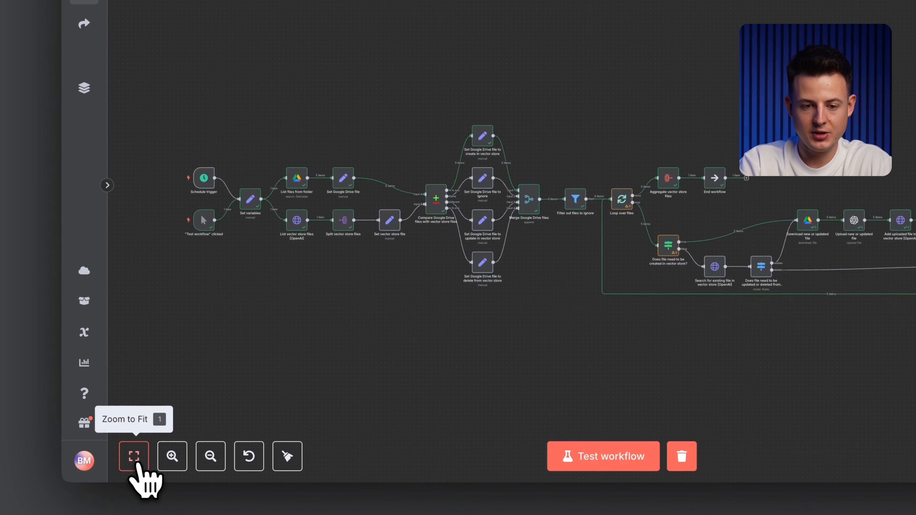
left_click(609, 456)
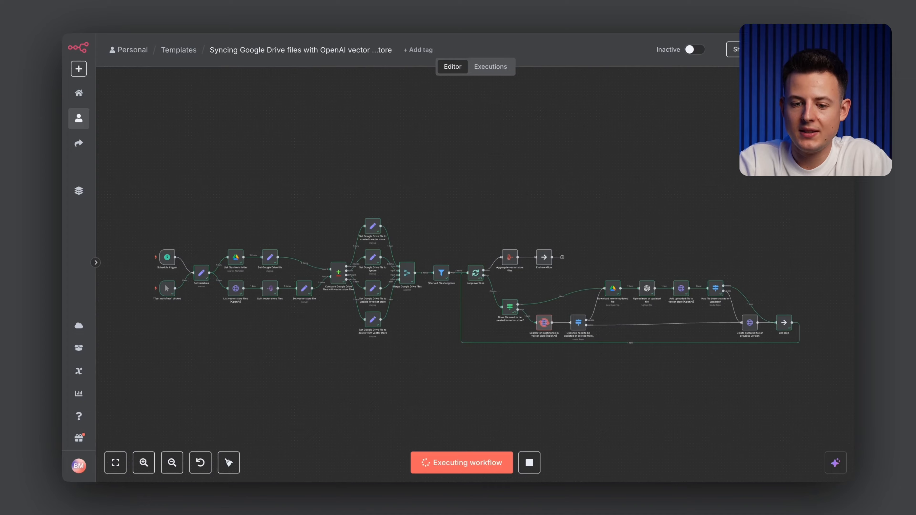
Examine the execution's item counts on the create, ignore, update and delete branches and on the filter that drops ignored files.
scroll(372, 292, "up", 5)
scroll(372, 294, "up", 2)
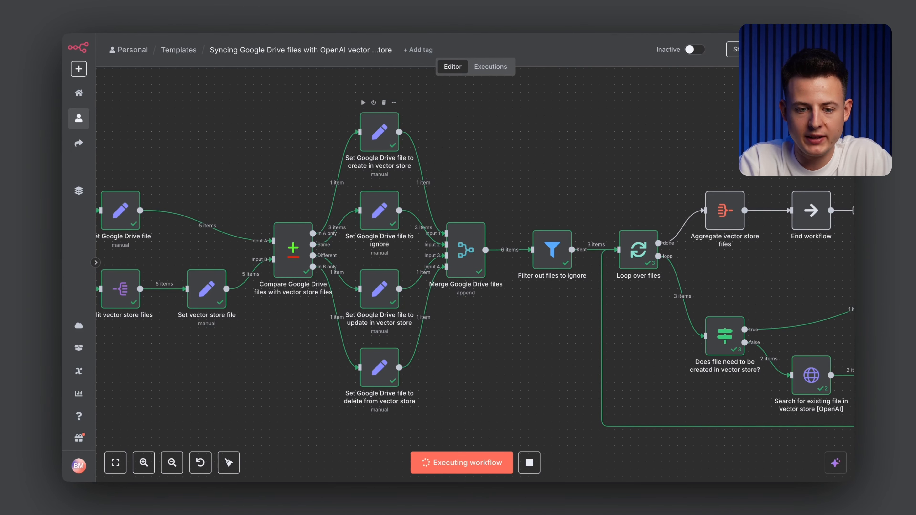
left_click(380, 210)
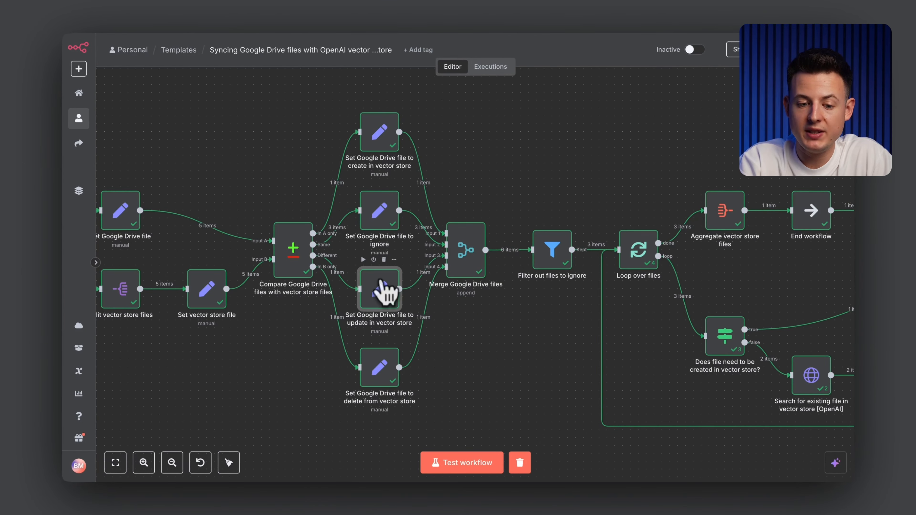
left_click(380, 364)
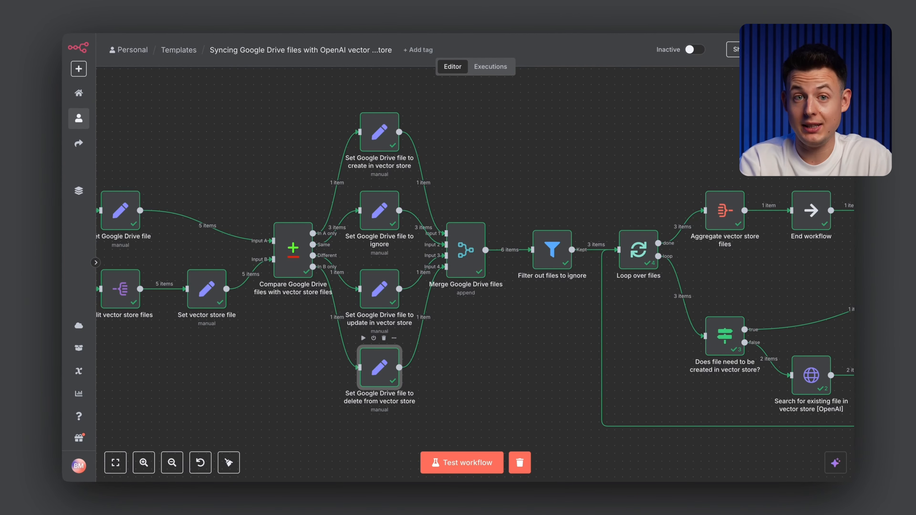
left_click(553, 262)
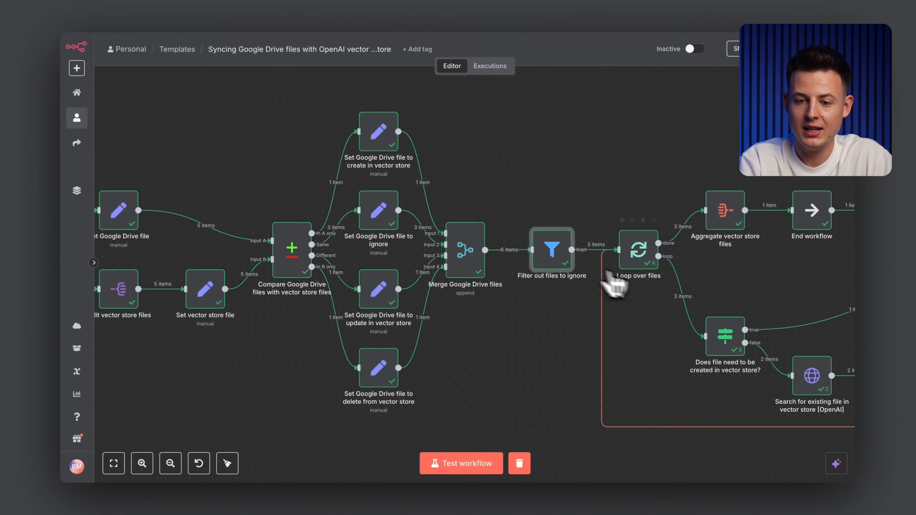
Follow the loop branches, open the node that searches for an existing vector store file, and check the filename in output run 1 of 2.
scroll(642, 296, "right", 4)
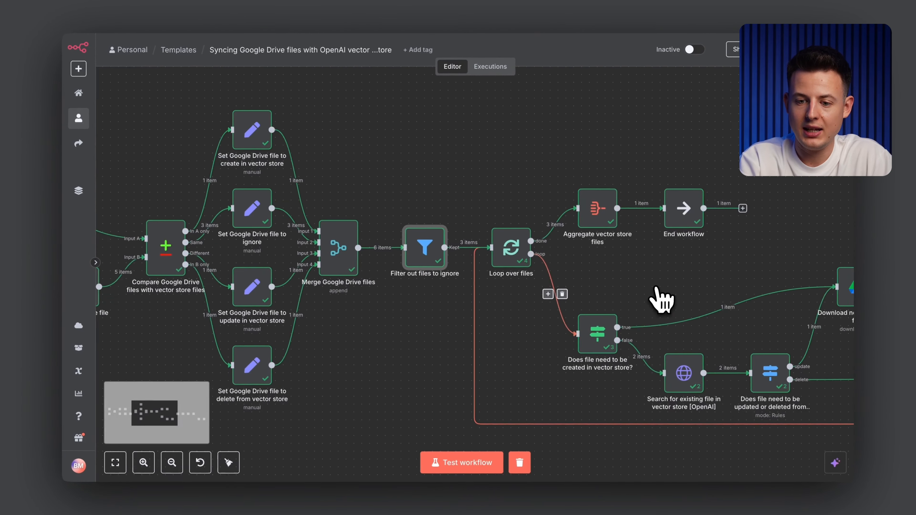
scroll(660, 299, "right", 8)
scroll(659, 301, "down", 2)
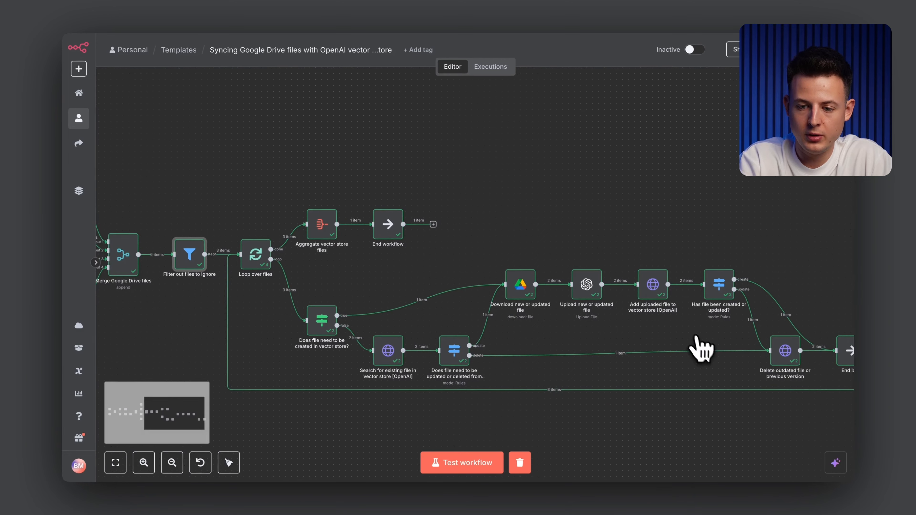
scroll(702, 348, "right", 2)
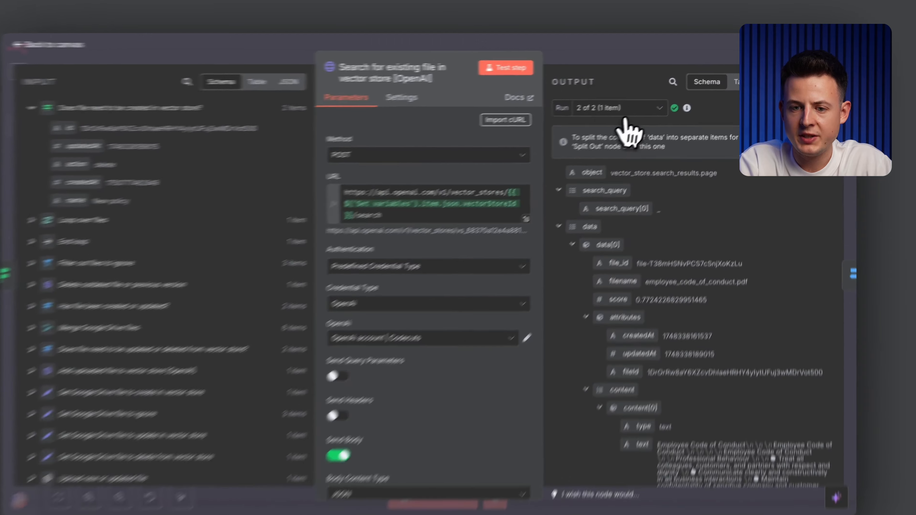
left_click(631, 103)
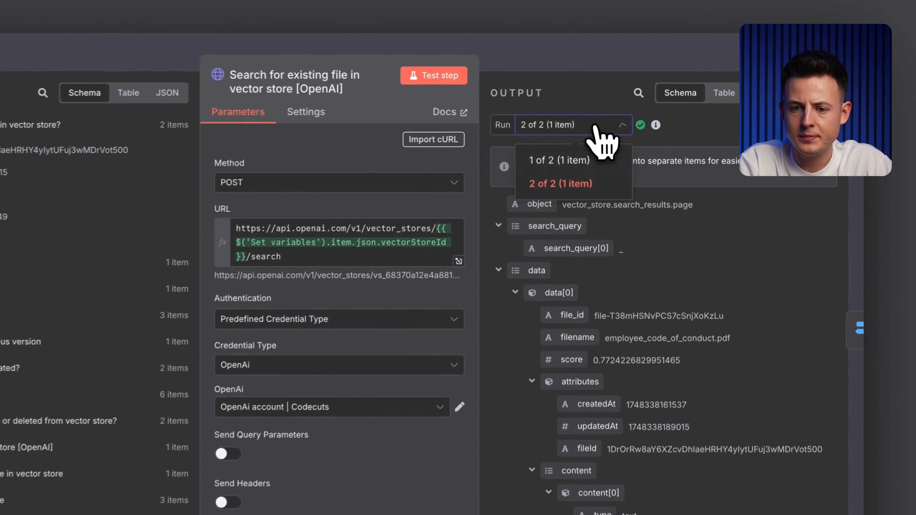
left_click(638, 124)
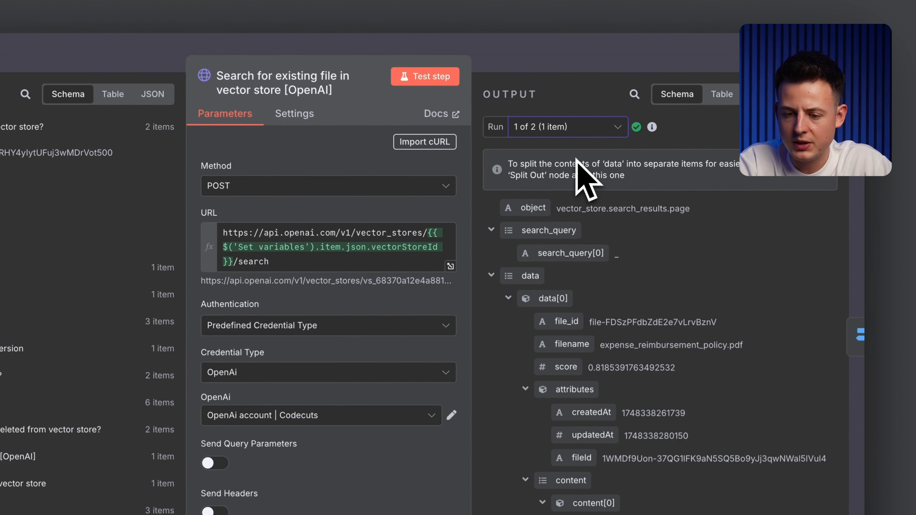
left_click_drag(743, 345, 601, 345)
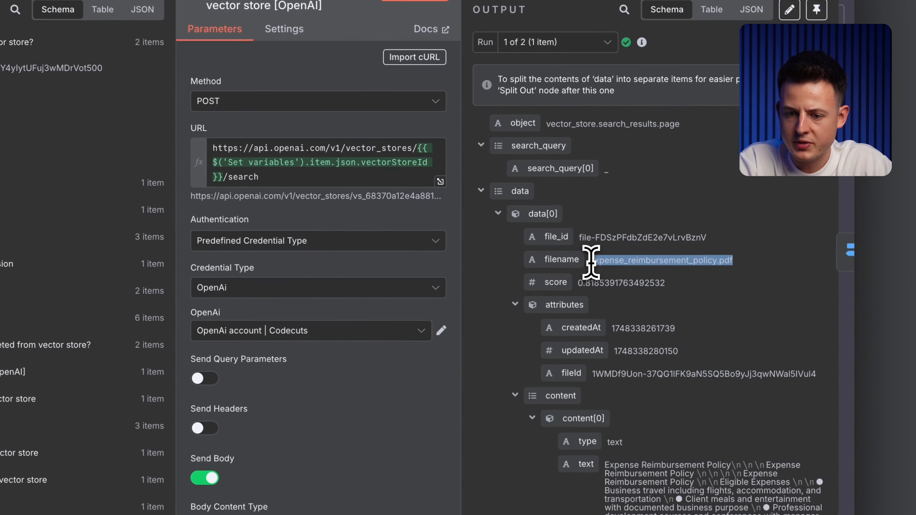
left_click(739, 265)
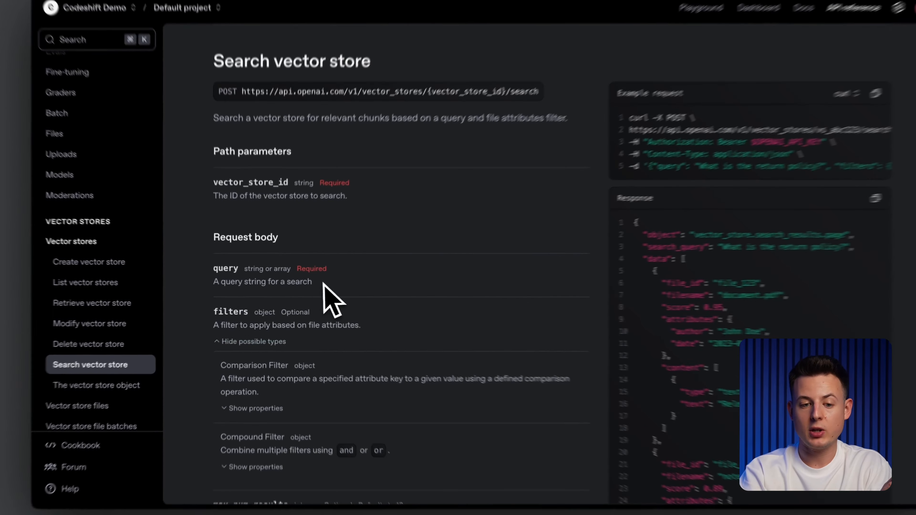
In the OpenAI API reference for Search vector store, read the query parameter and expand and collapse the Comparison Filter properties.
left_click_drag(321, 286, 219, 272)
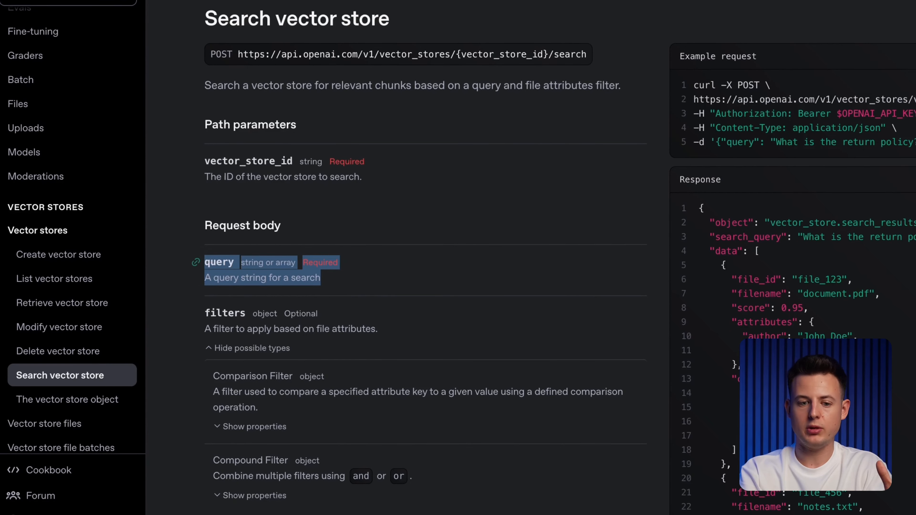
left_click(336, 283)
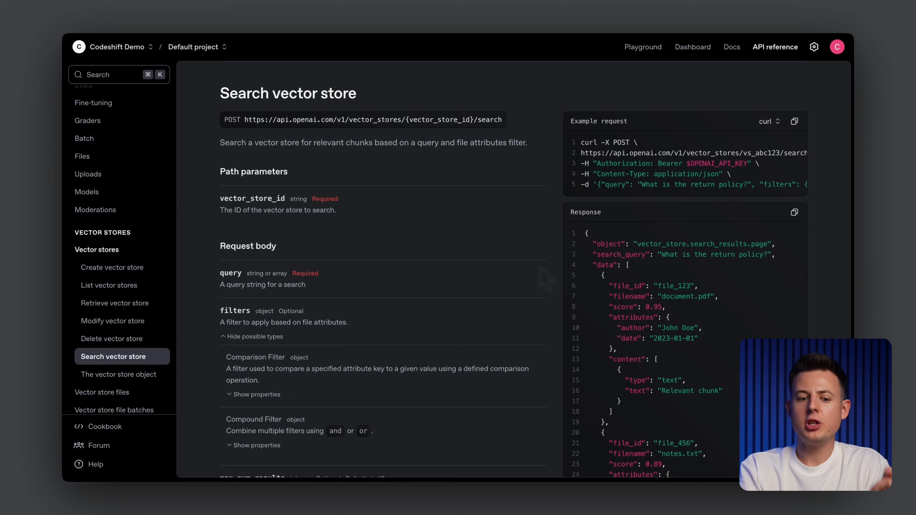
scroll(457, 319, "down", 4)
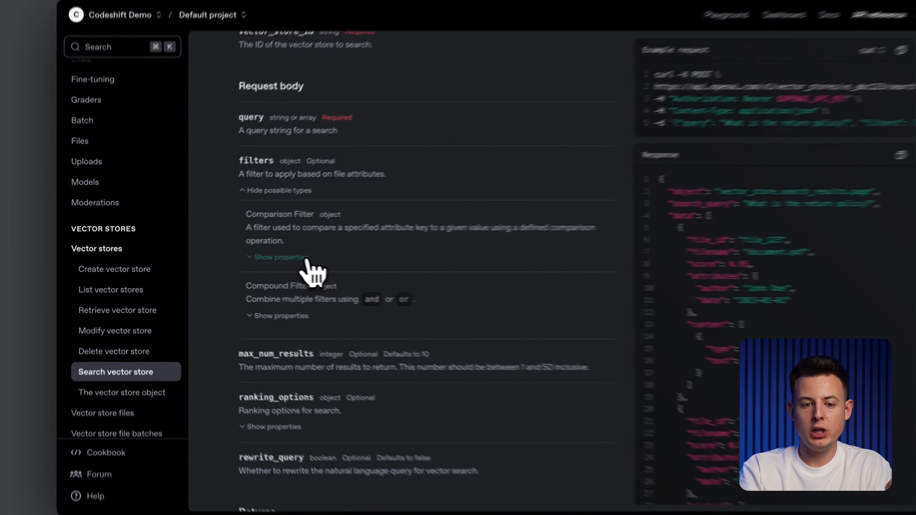
left_click(274, 257)
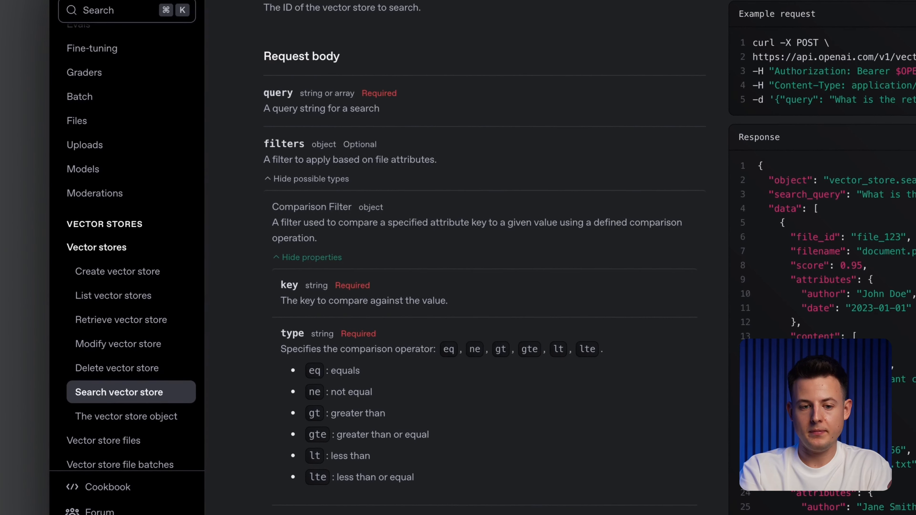
left_click(308, 257)
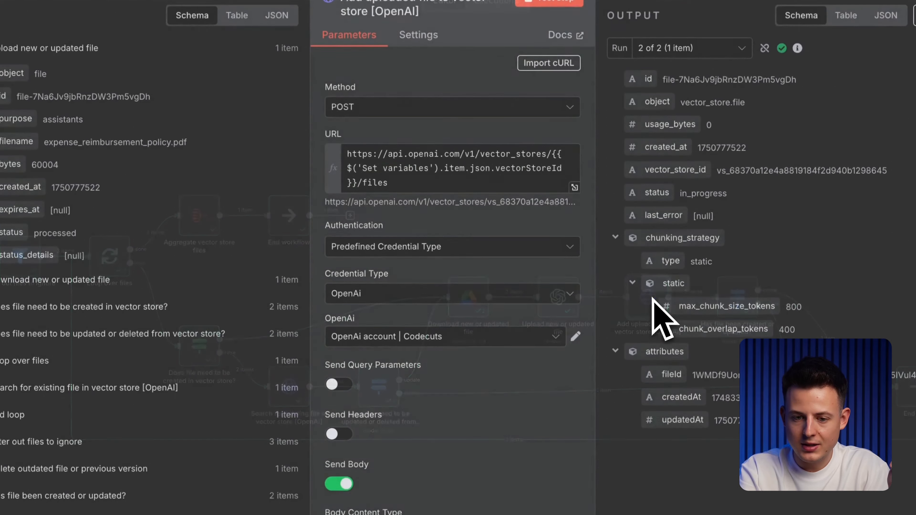
In the Add uploaded file to vector store node, compare the attributes.fileId expression with the input file IDs, expanding Loop over files, and close the node.
scroll(534, 383, "down", 15)
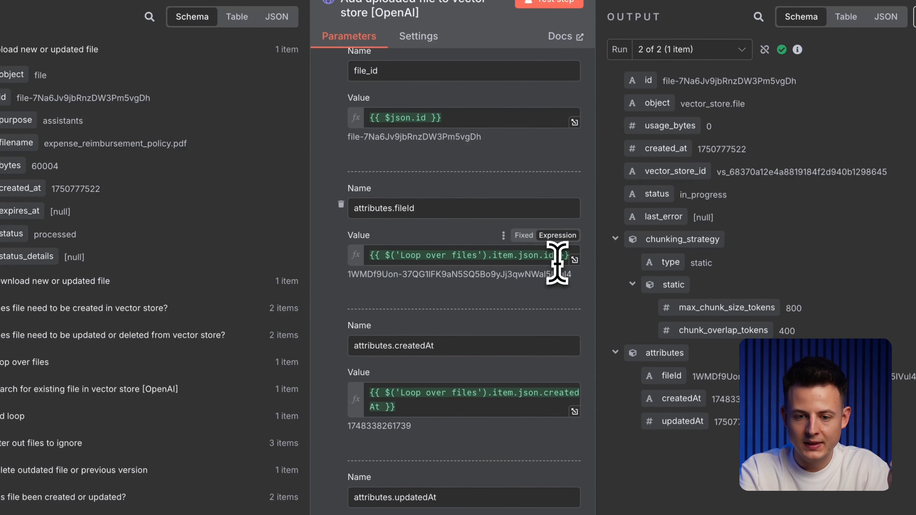
left_click(559, 259)
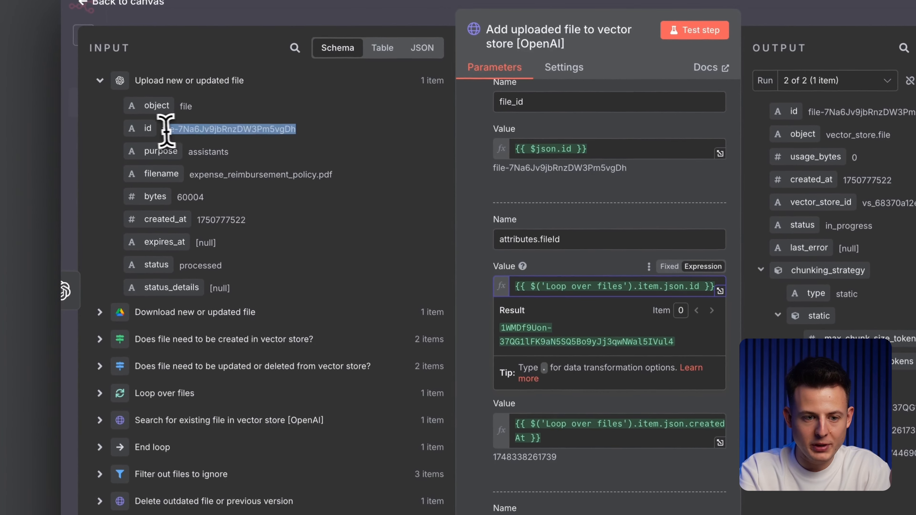
left_click(3, 100)
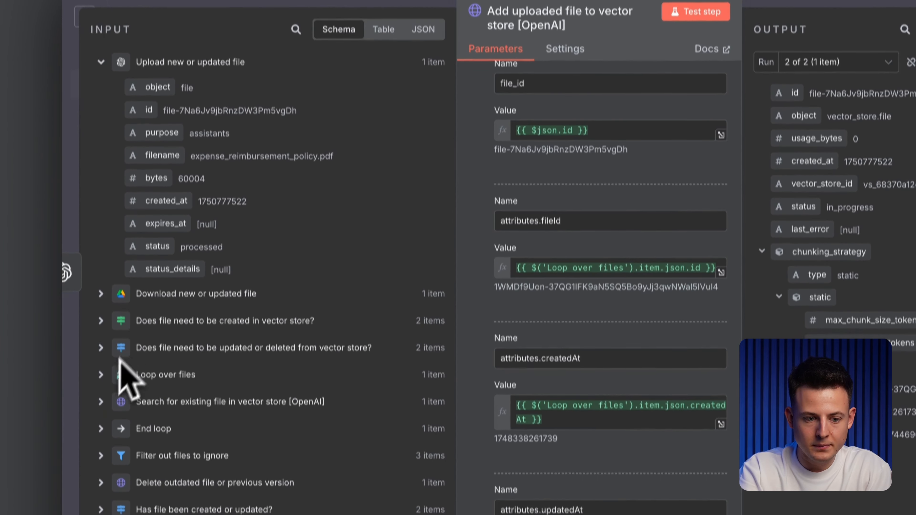
left_click(101, 374)
left_click_drag(383, 400, 165, 370)
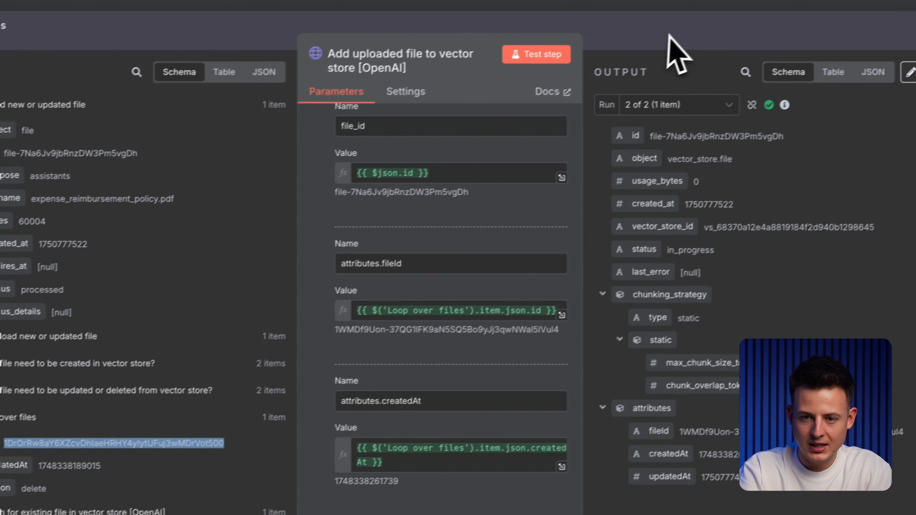
left_click(671, 49)
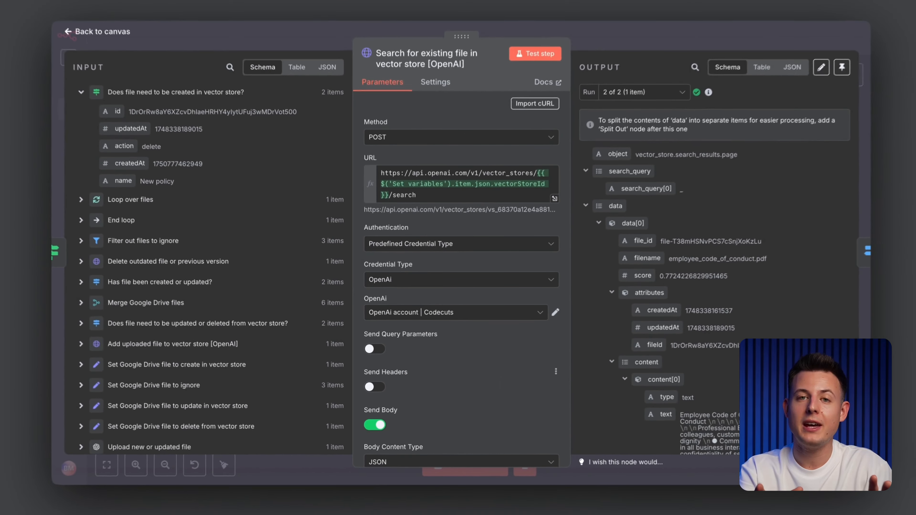
Examine the filters.key, filters.type and filters.value body parameters of the node that searches for an existing file in the vector store.
scroll(505, 388, "down", 10)
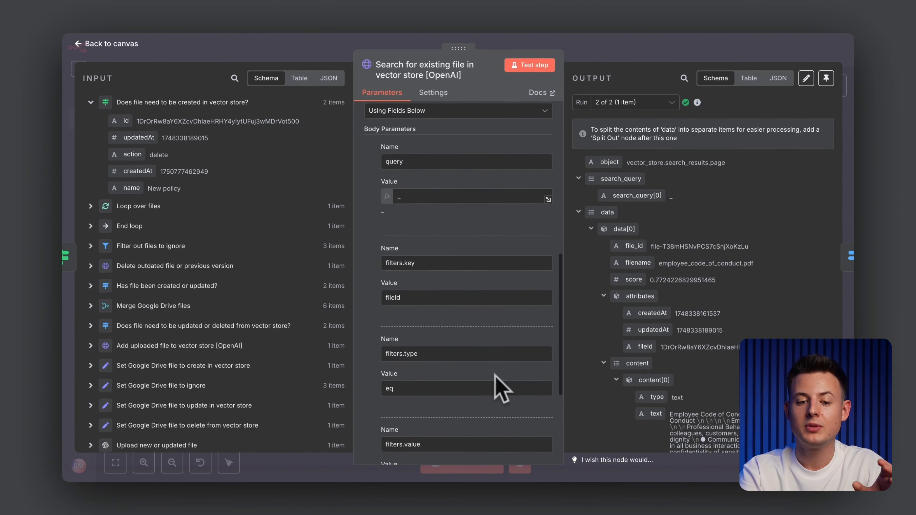
scroll(496, 376, "down", 3)
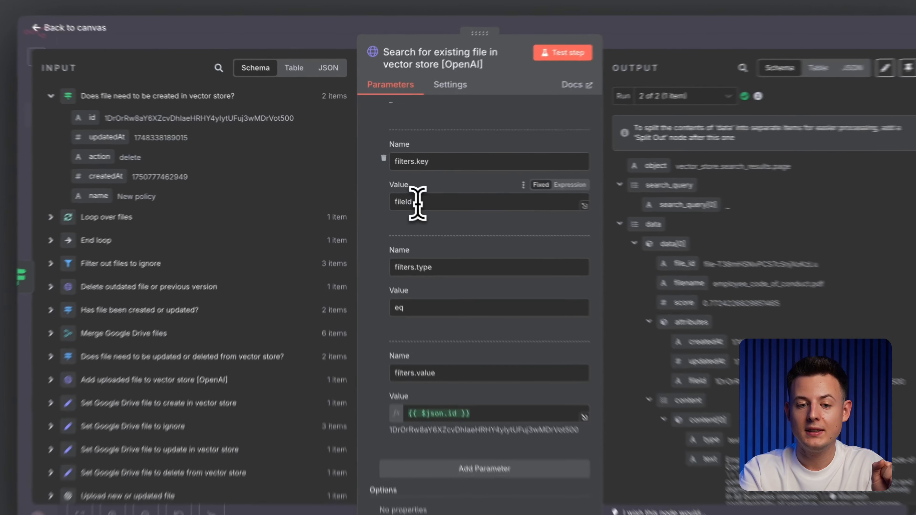
left_click_drag(401, 193, 385, 193)
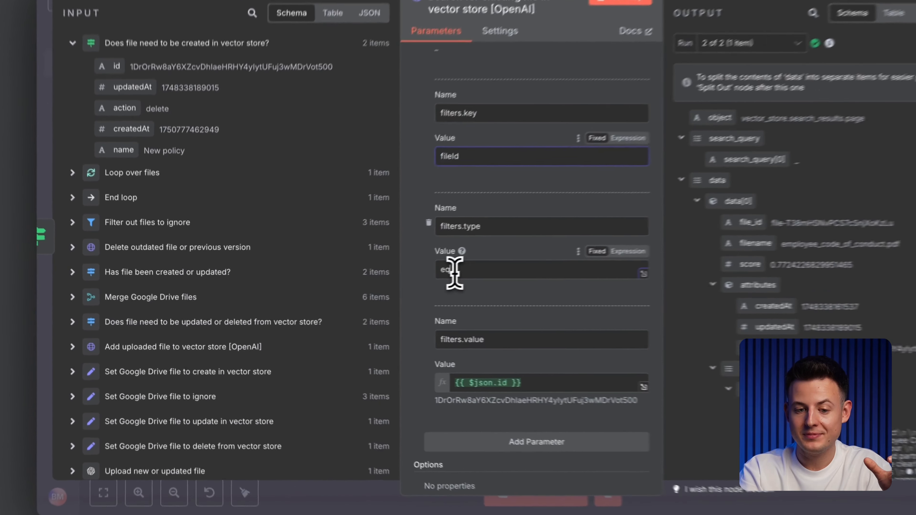
double_click(389, 284)
left_click(455, 376)
left_click_drag(558, 388, 455, 390)
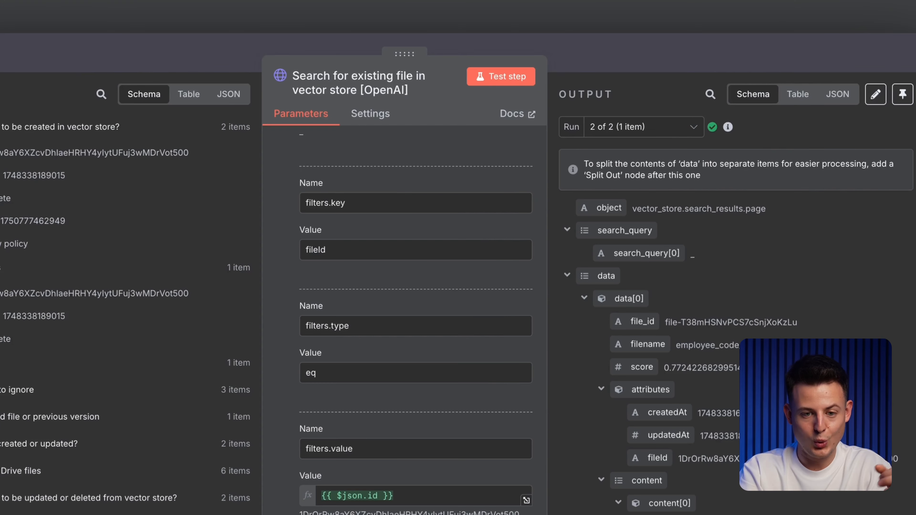
scroll(505, 172, "up", 10)
Switch to the OpenAI API reference and reread the query entry in the Search vector store request body.
left_click(718, 3)
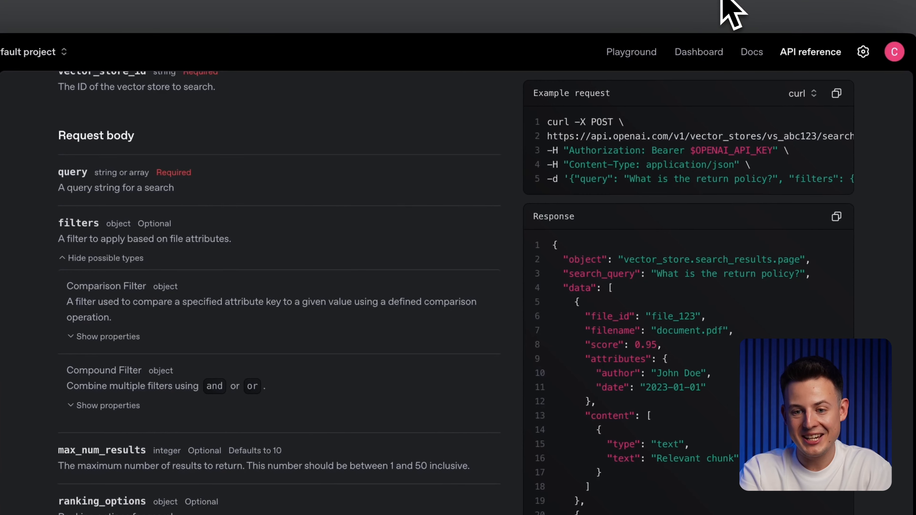
left_click_drag(379, 193, 258, 174)
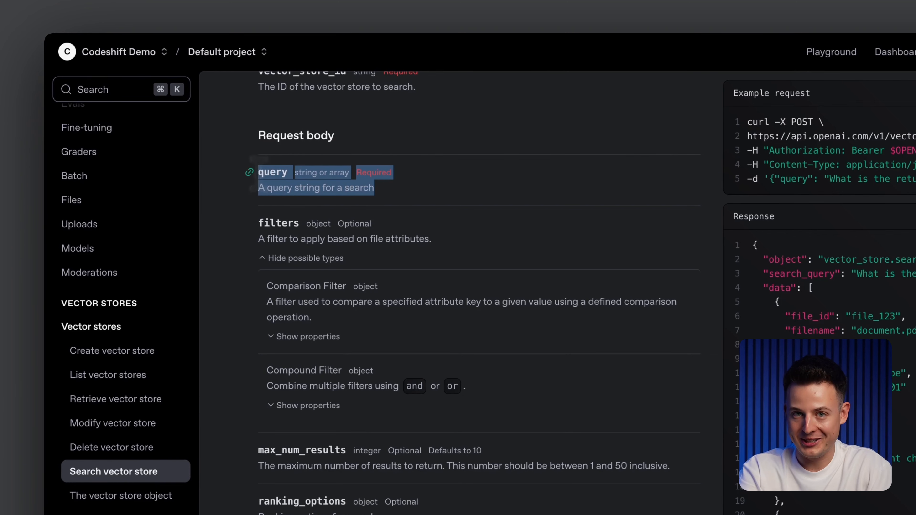
left_click(386, 192)
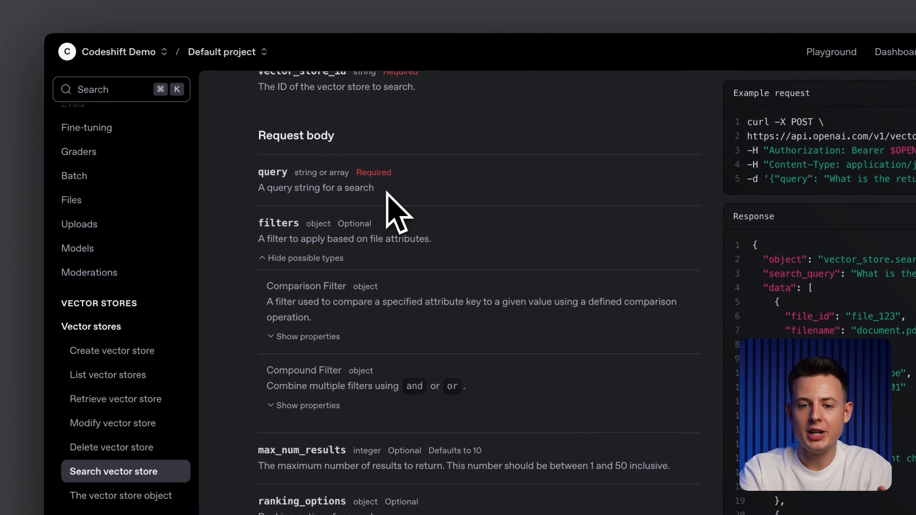
Back in n8n, inspect the query body parameter's value expression in the existing-file search node, and return to the canvas.
left_click(181, 10)
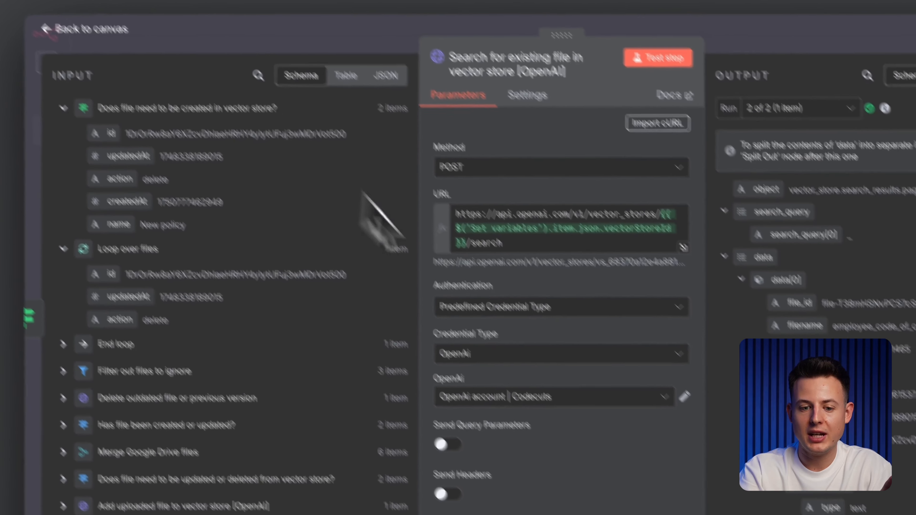
scroll(484, 314, "down", 5)
scroll(485, 315, "down", 6)
left_click(426, 280)
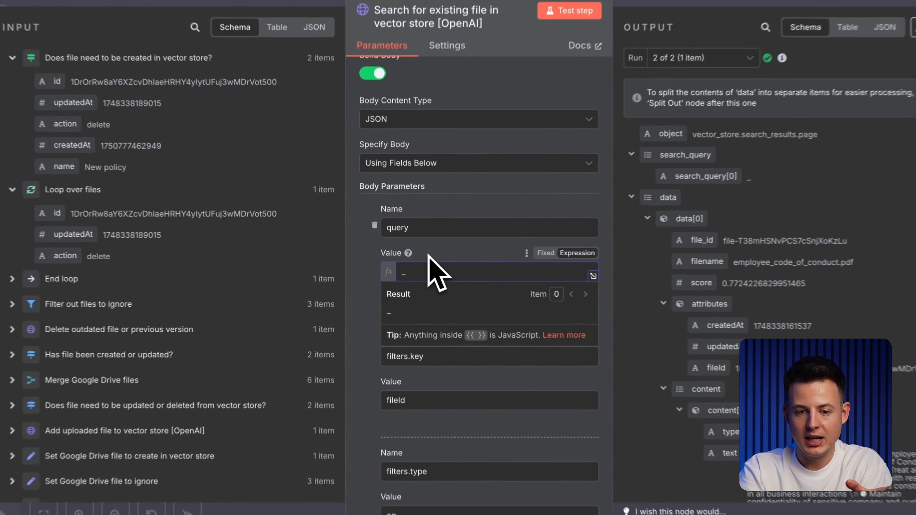
left_click(419, 258)
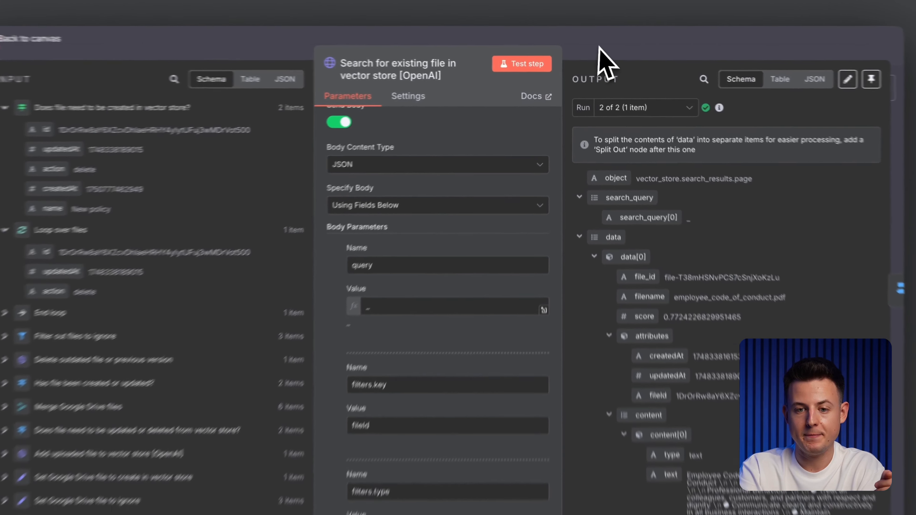
left_click(593, 49)
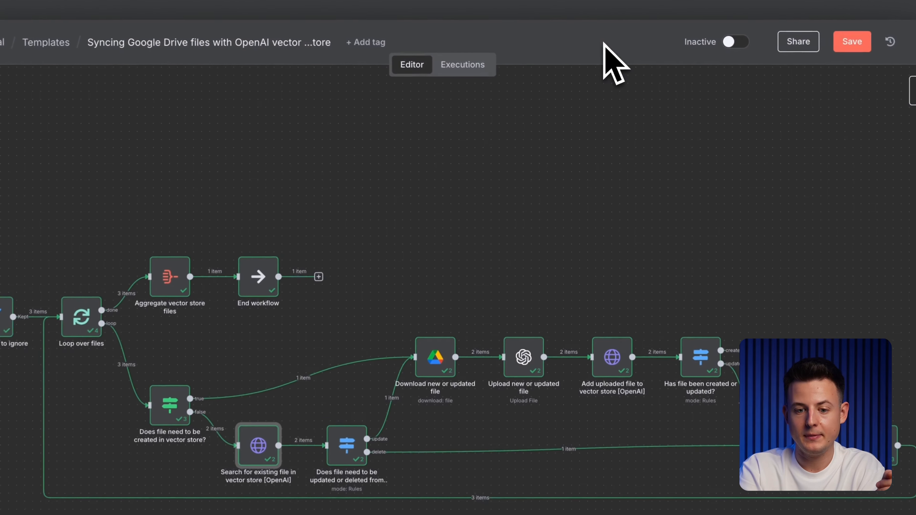
Check the node that routes updates and deletions, and open the Delete outdated file or previous version node to view its request.
double_click(348, 450)
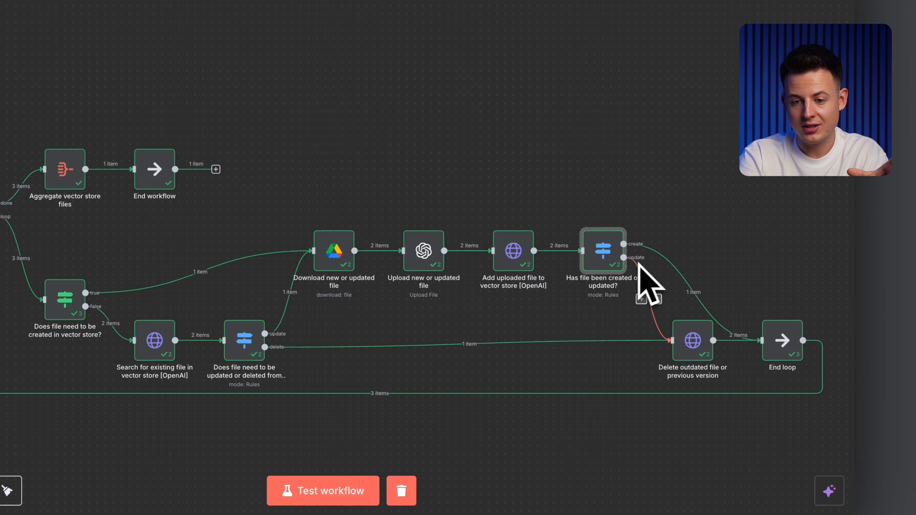
left_click(693, 340)
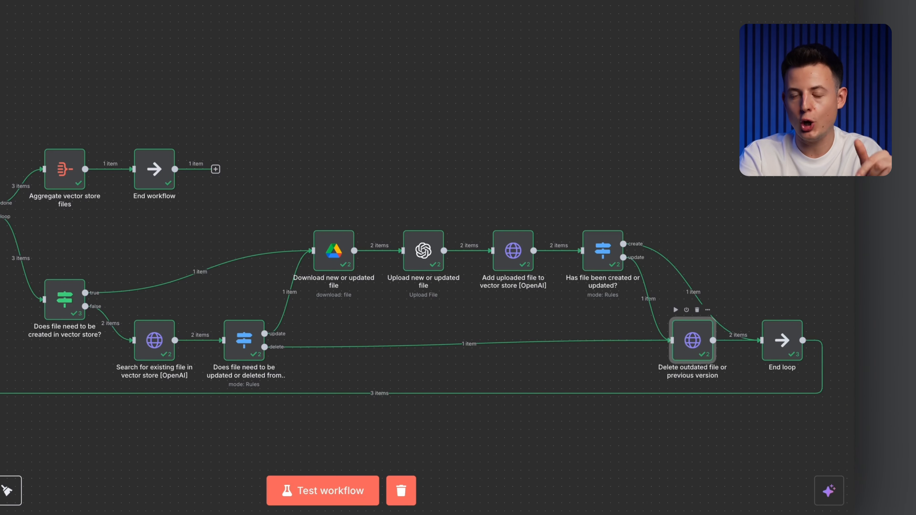
double_click(693, 348)
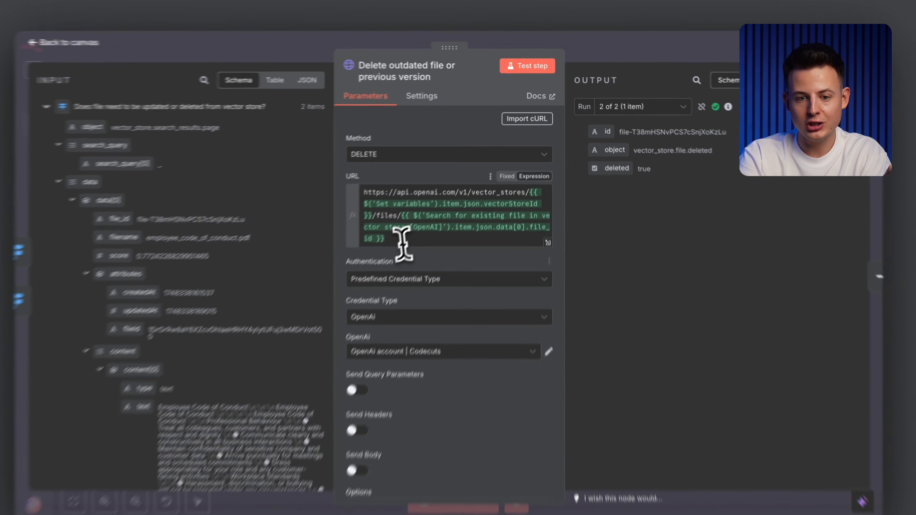
Inspect the file ID expression in the URL of the Delete outdated file or previous version node, and return to the canvas.
left_click_drag(418, 221, 413, 205)
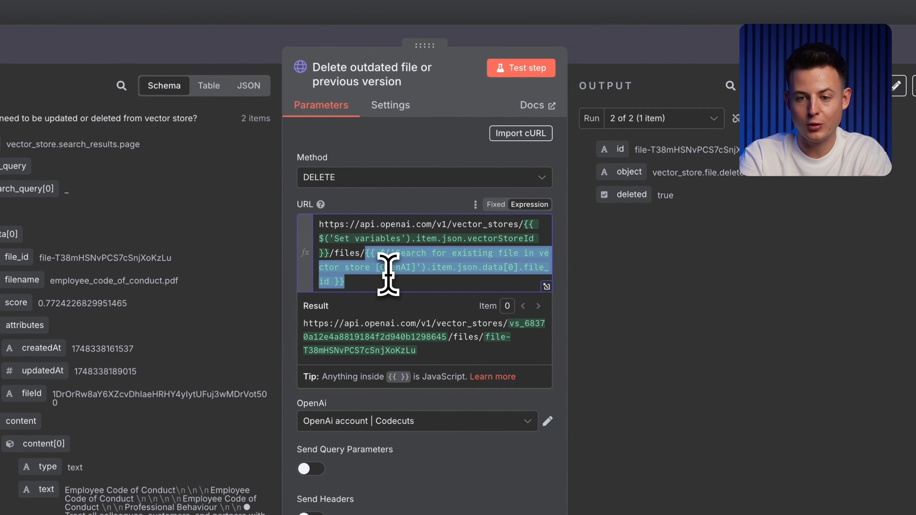
left_click(611, 58)
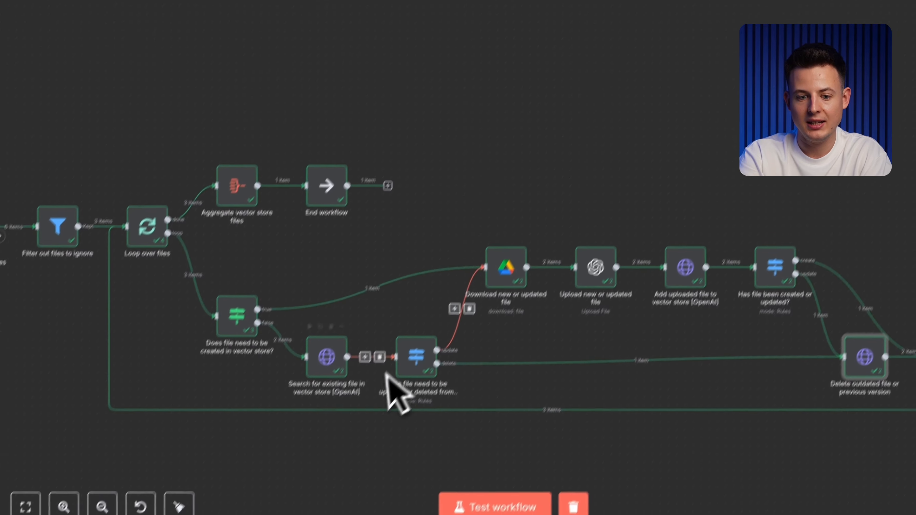
left_click_drag(386, 375, 304, 296)
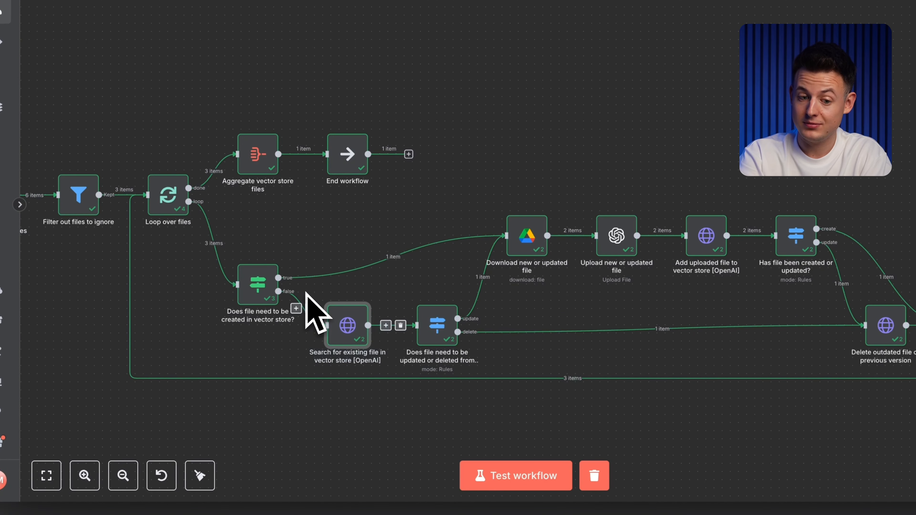
left_click(401, 401)
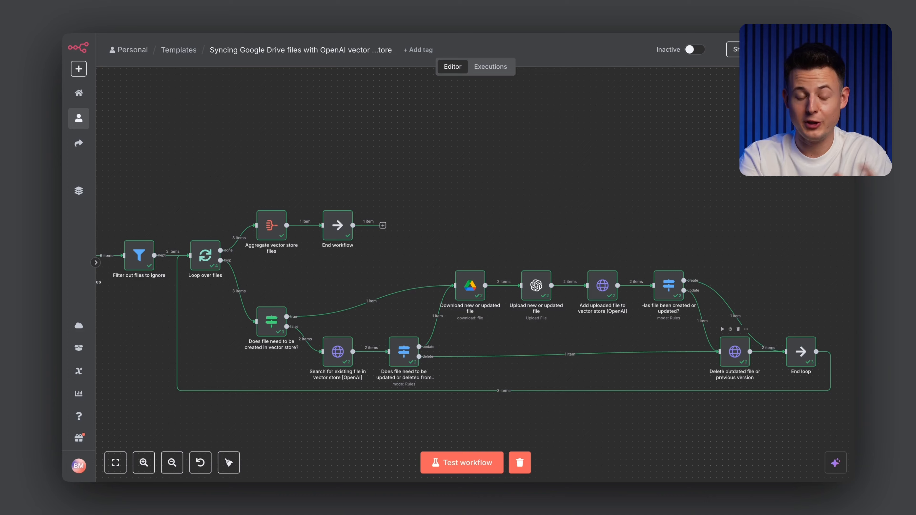
Test the whole workflow again and open the Set Google Drive file to ignore node to check its input and output.
left_click(116, 463)
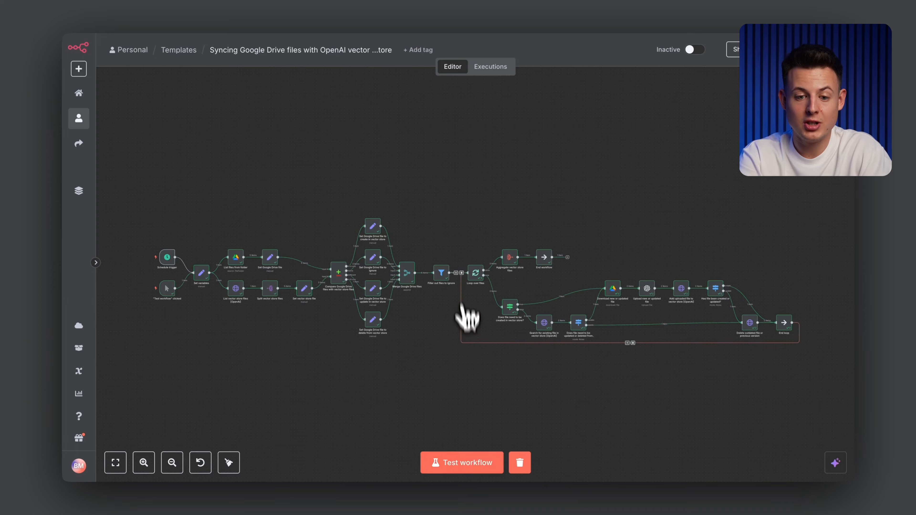
left_click(475, 464)
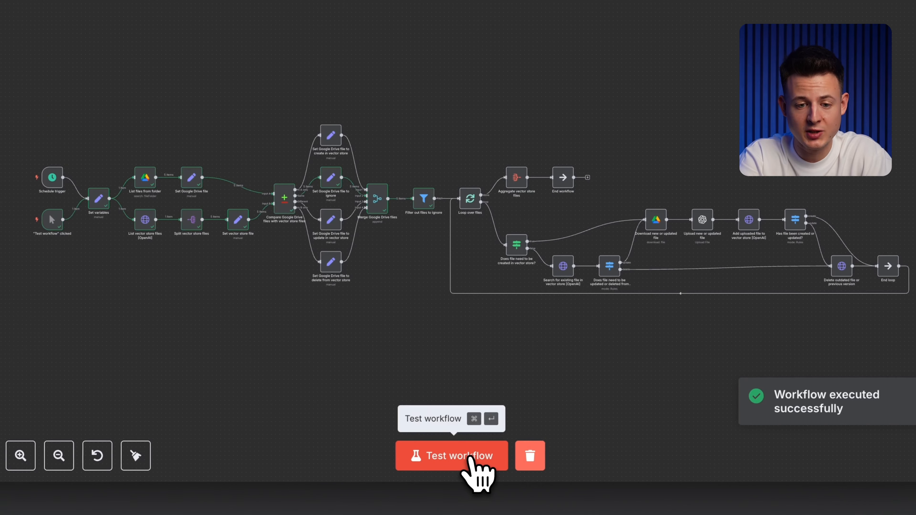
scroll(334, 289, "up", 5)
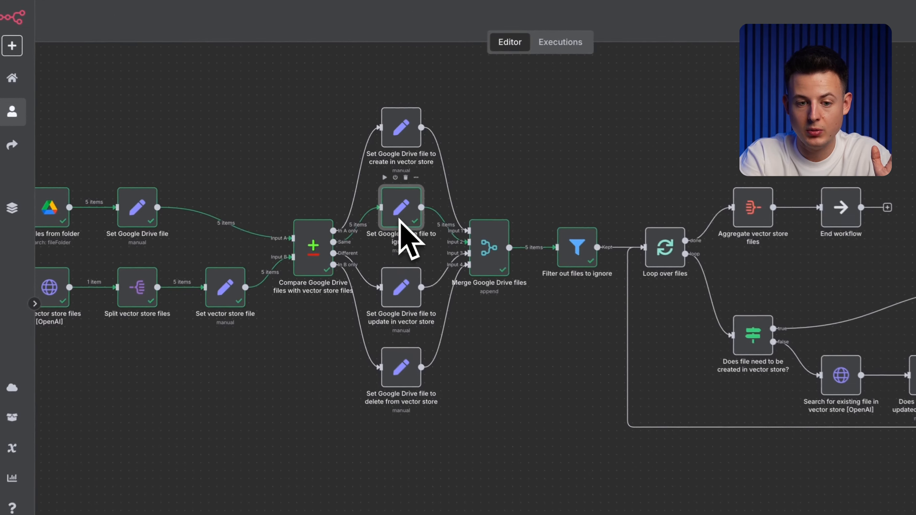
double_click(372, 193)
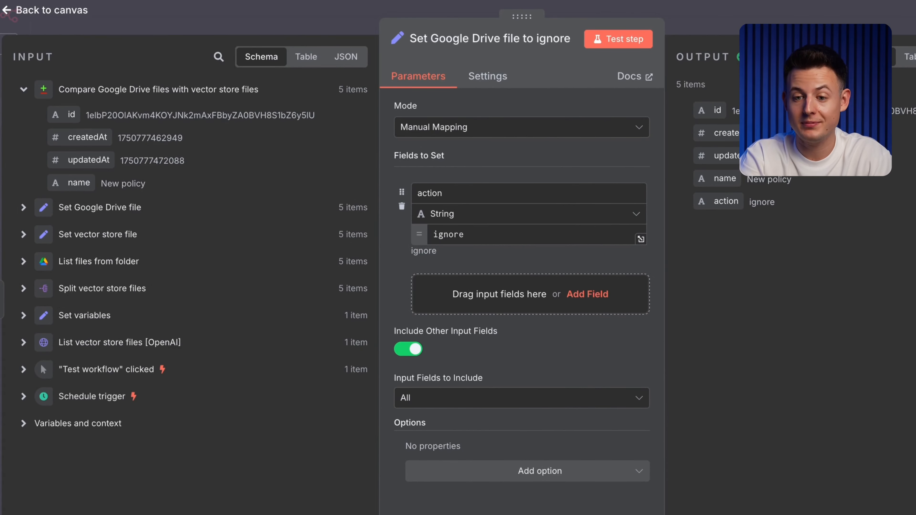